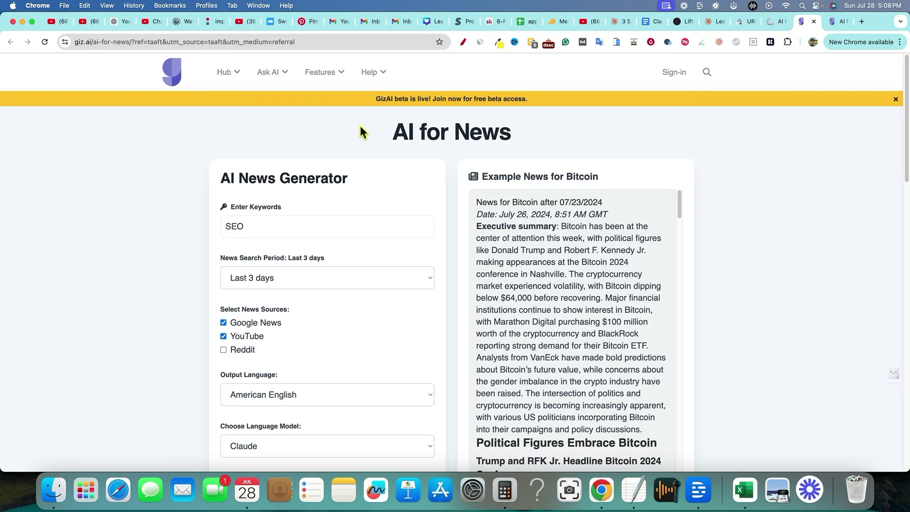
Review the AI for News page and keep the news search period at Last 3 days
left_click_drag(393, 134, 545, 142)
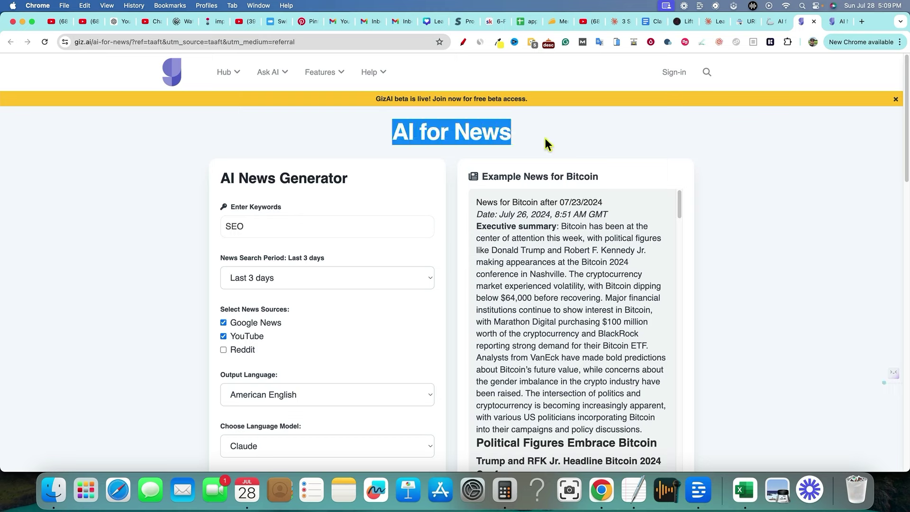
left_click(604, 137)
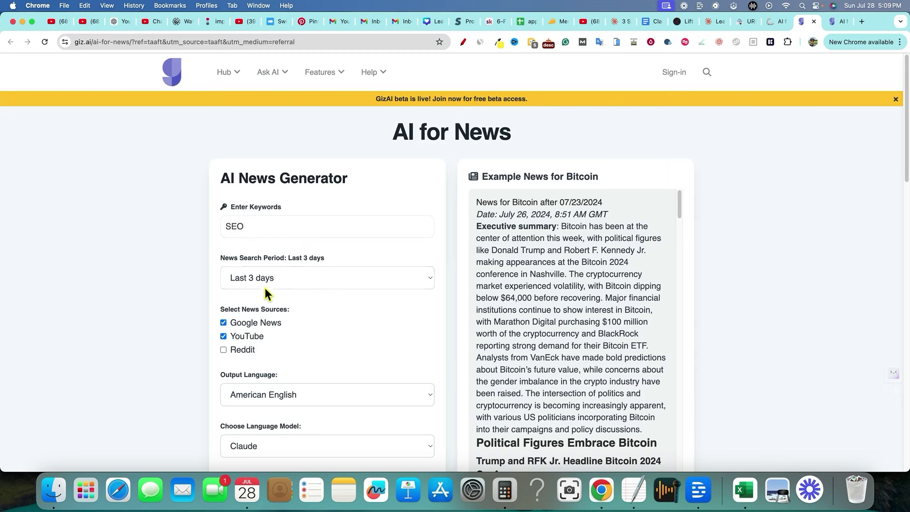
left_click(287, 282)
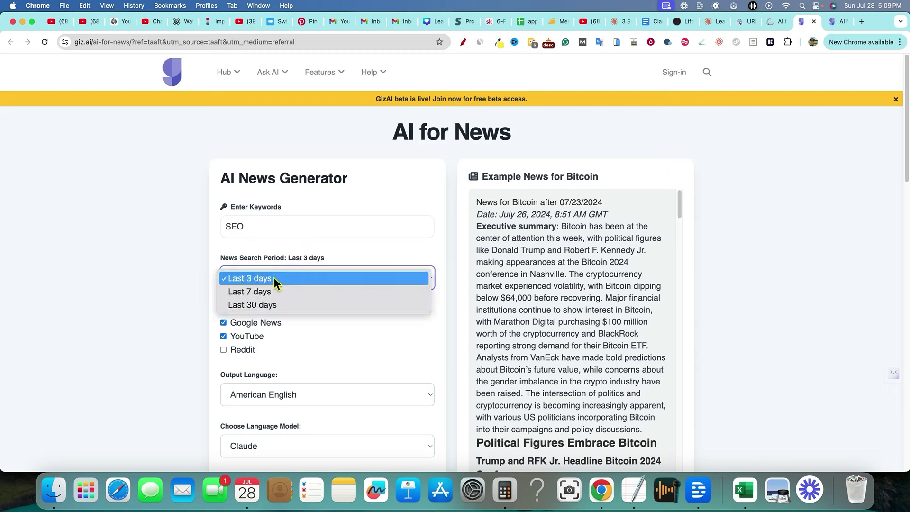
left_click(352, 255)
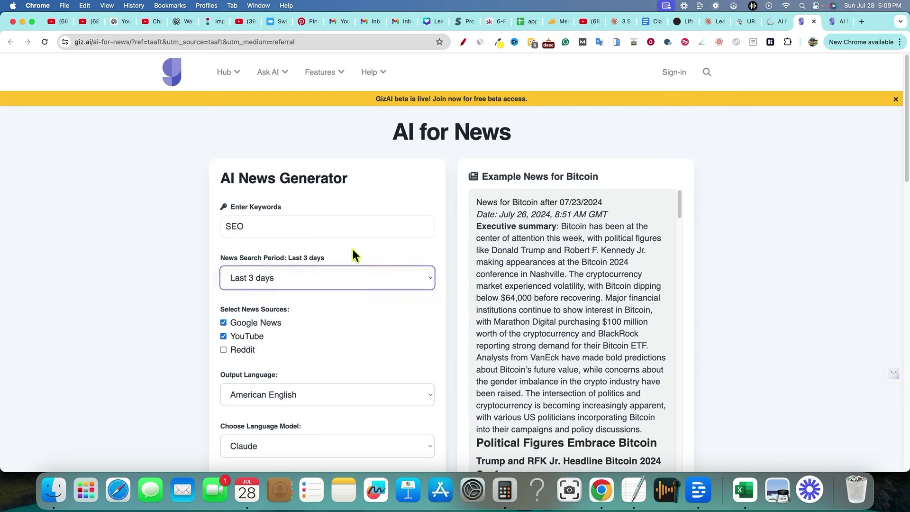
scroll(303, 299, "down", 1)
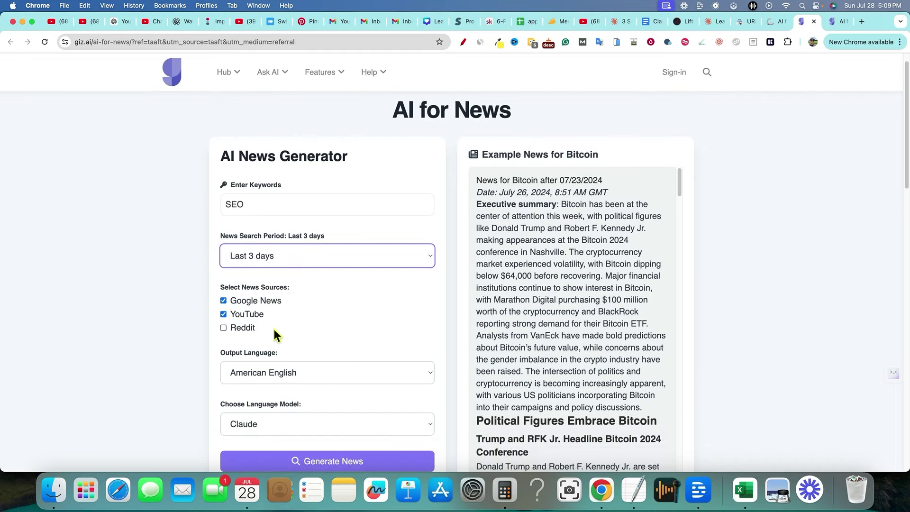
scroll(318, 322, "down", 3)
Keep American English as the output language and Claude as the language model
left_click(283, 301)
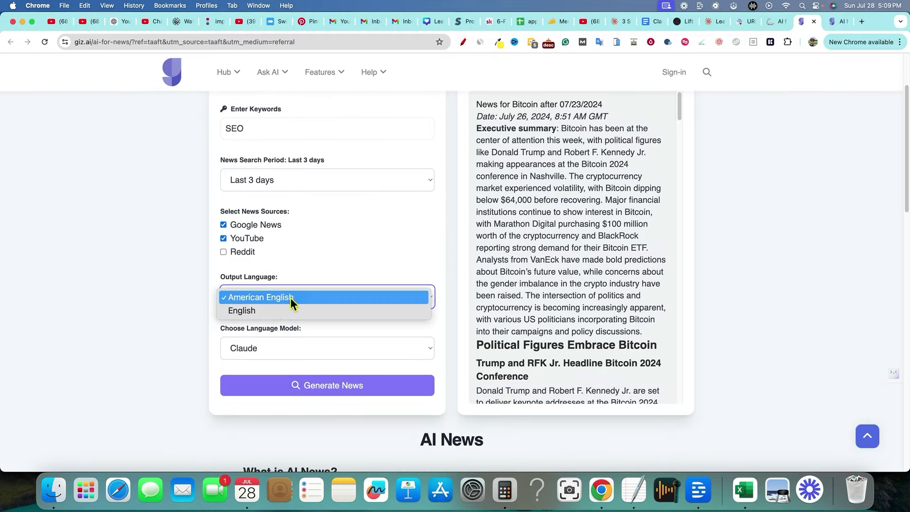
left_click(327, 274)
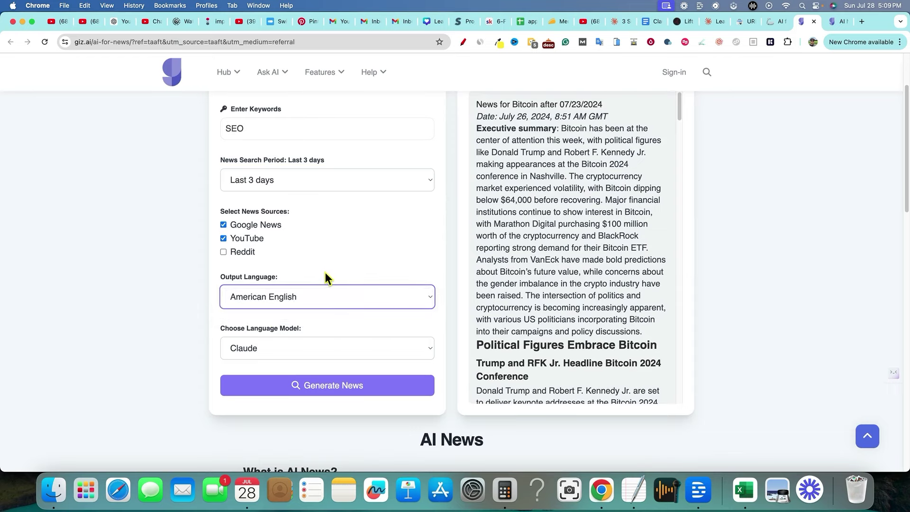
left_click(288, 350)
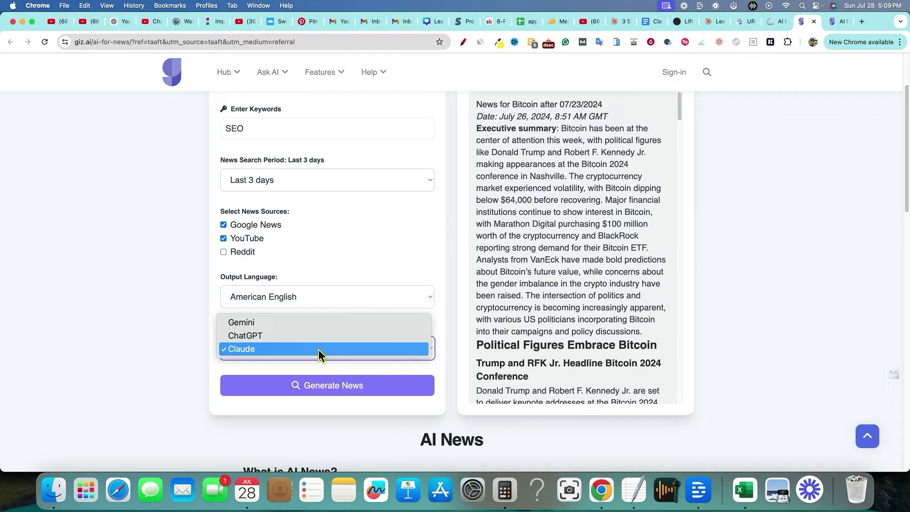
left_click(317, 348)
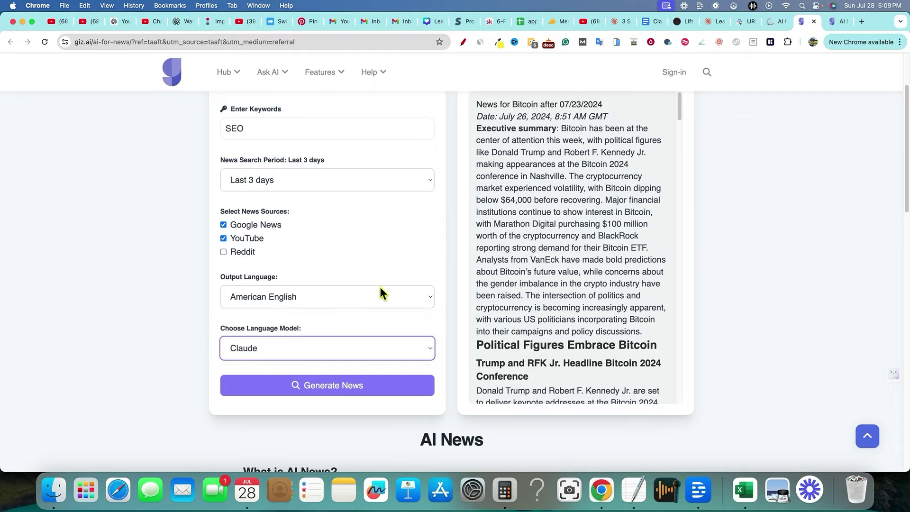
scroll(430, 375, "down", 15)
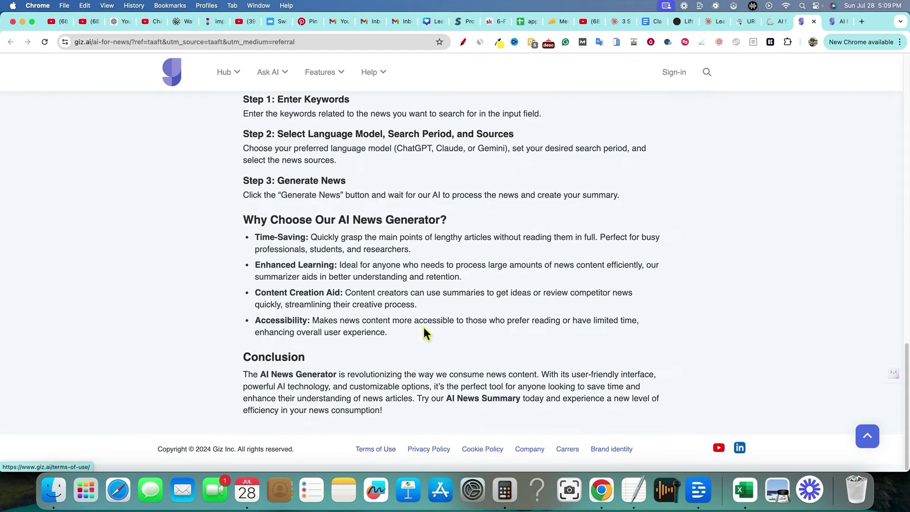
scroll(425, 308, "up", 15)
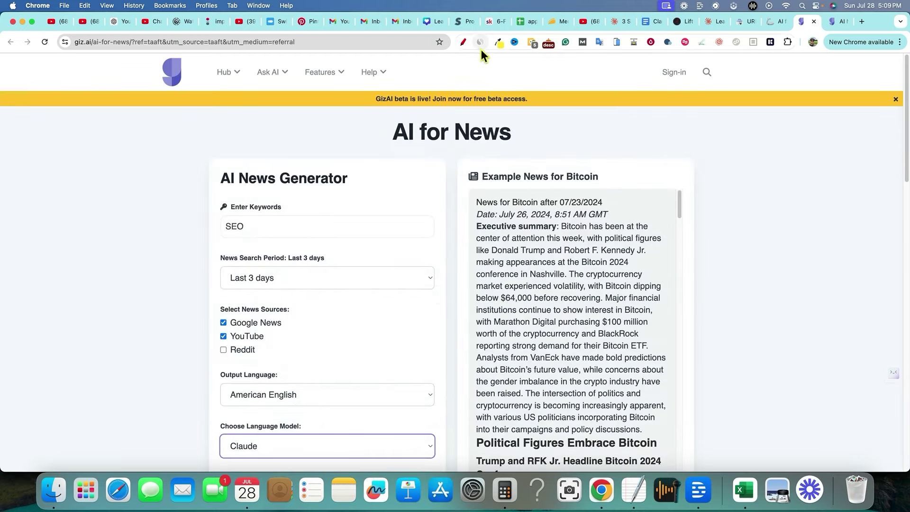
mouse_move(370, 73)
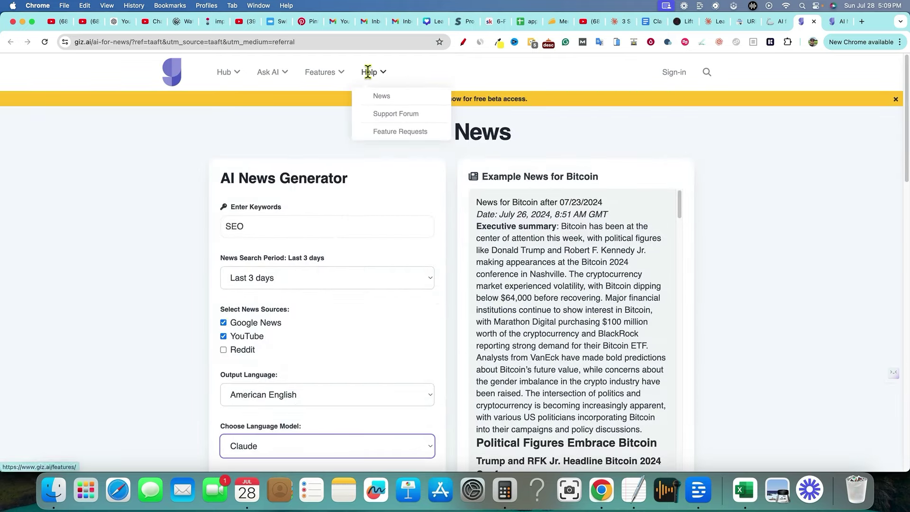
mouse_move(273, 75)
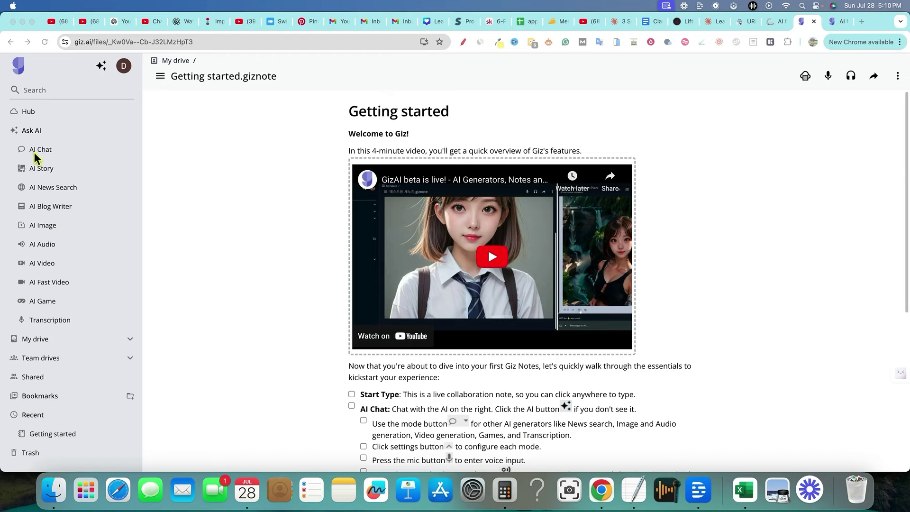
Switch from the Getting started note to the browser tab with the SEO AI News Search results
left_click(776, 237)
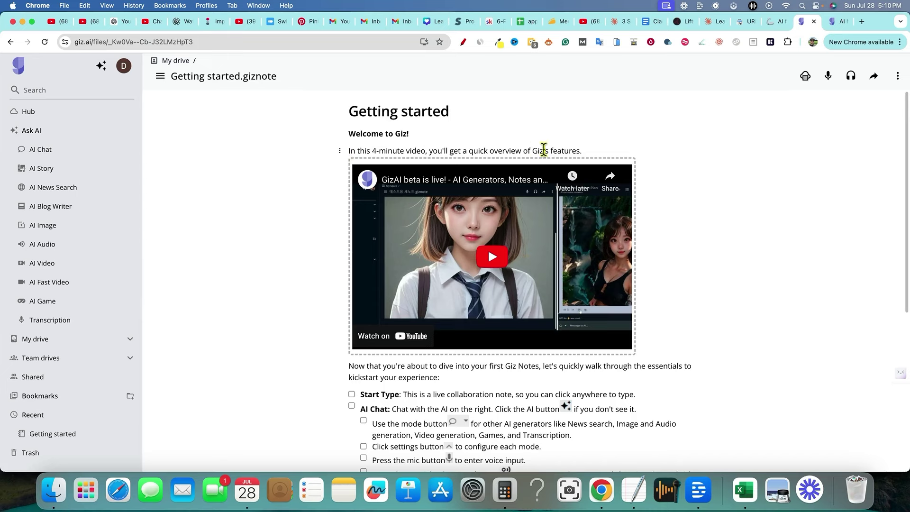
scroll(454, 426, "down", 2)
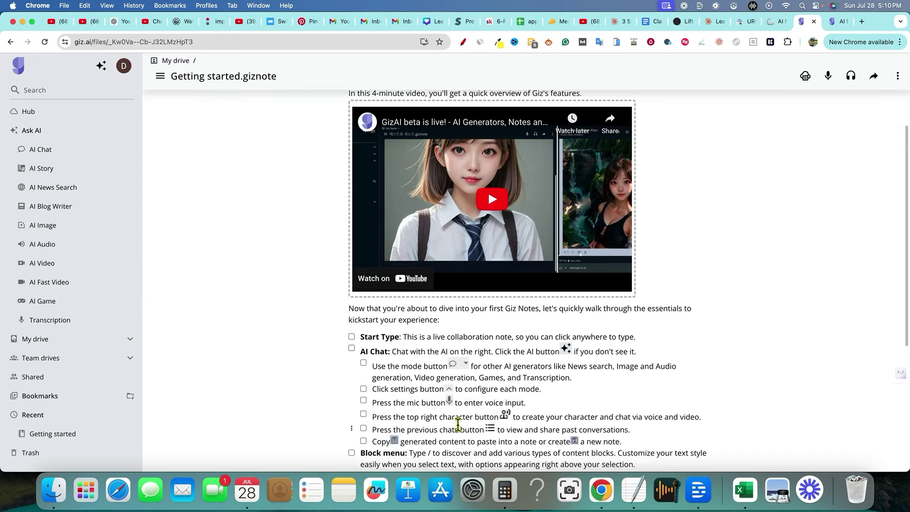
left_click(830, 22)
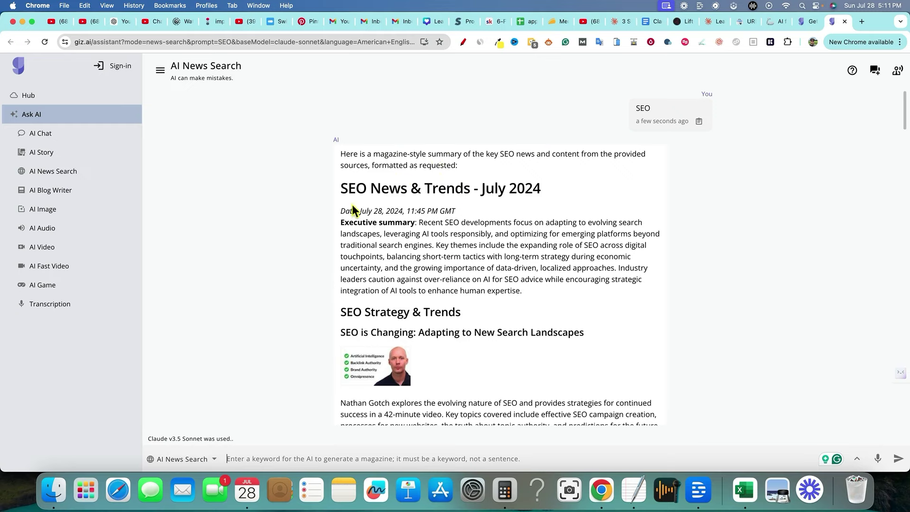
Read the SEO magazine's YouTube and Search Everywhere Optimization summaries
scroll(366, 325, "down", 3)
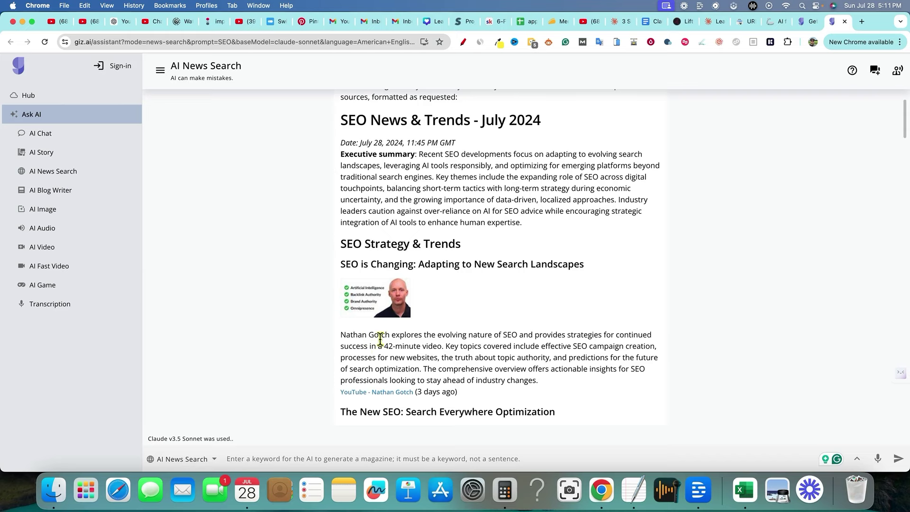
left_click_drag(400, 335, 529, 380)
left_click(529, 380)
scroll(515, 349, "down", 8)
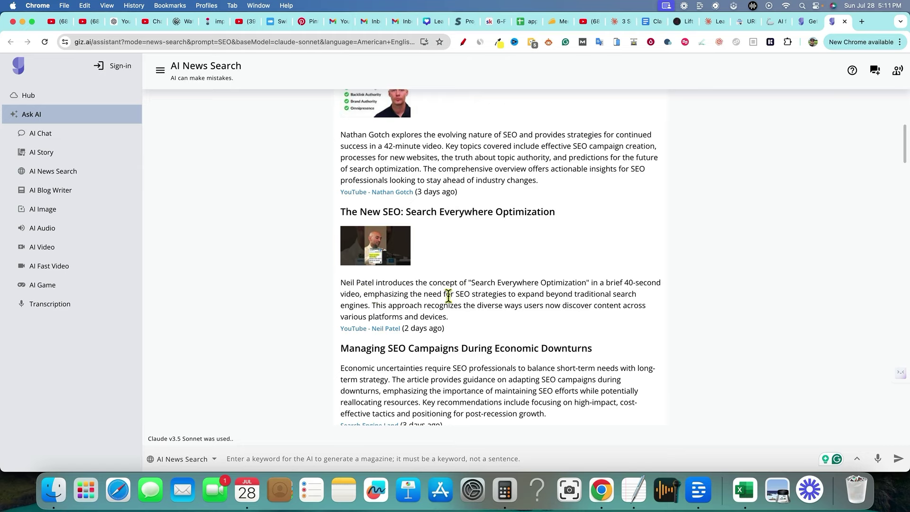
left_click_drag(449, 295, 574, 296)
left_click(513, 324)
Read further down through the Enhancing SEO Practices stories
scroll(502, 316, "down", 2)
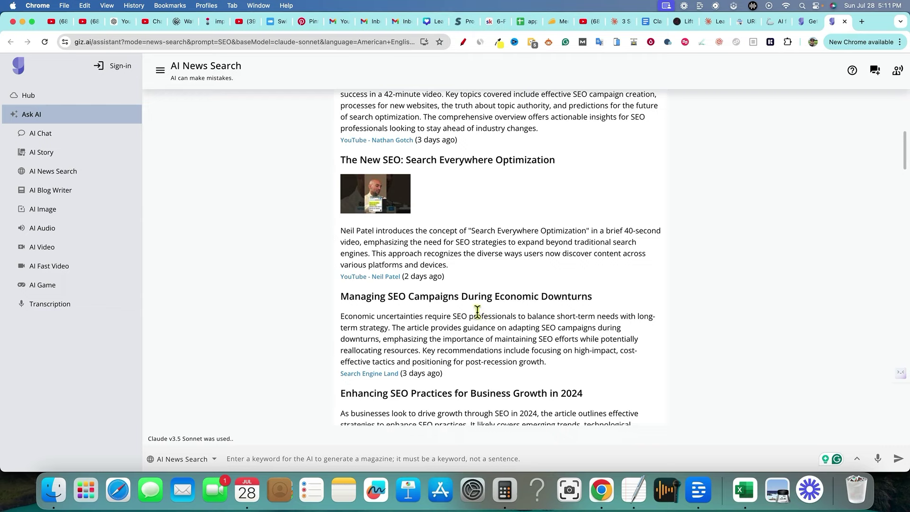
scroll(477, 311, "down", 2)
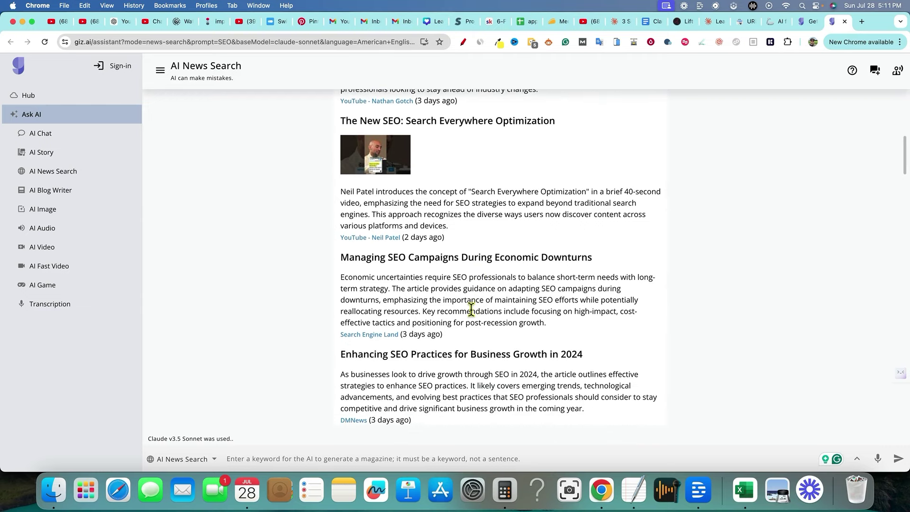
scroll(471, 310, "down", 1)
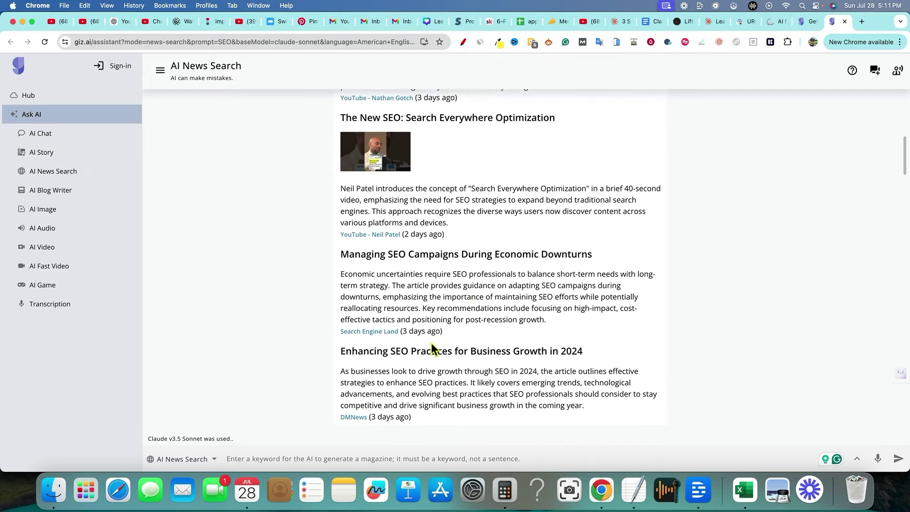
left_click_drag(383, 350, 577, 400)
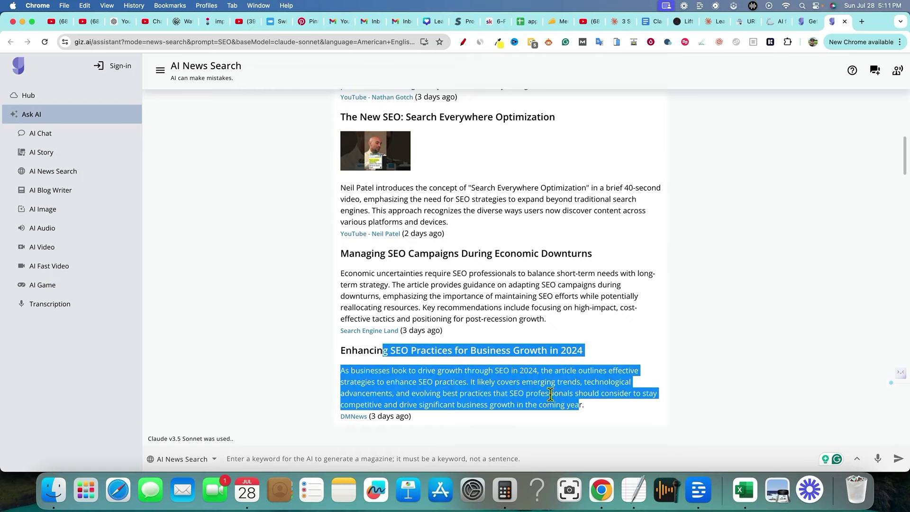
left_click(515, 392)
scroll(516, 392, "down", 2)
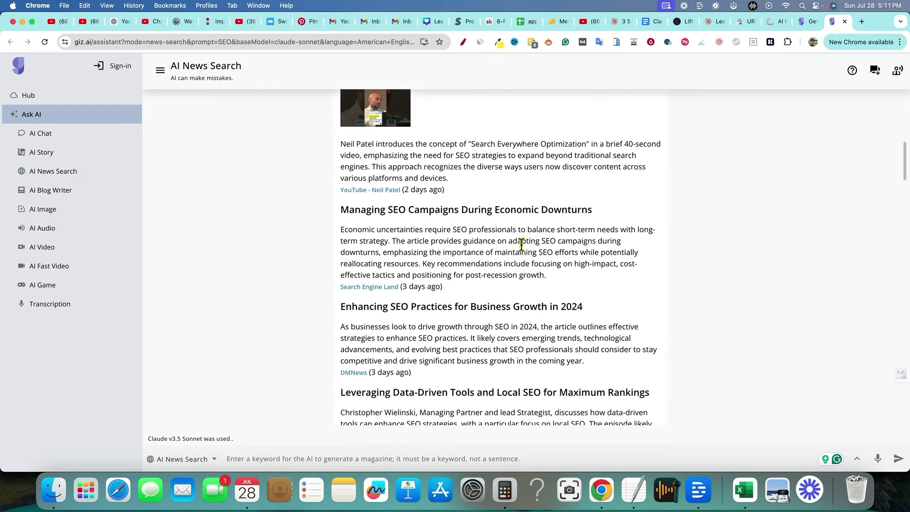
scroll(521, 244, "down", 6)
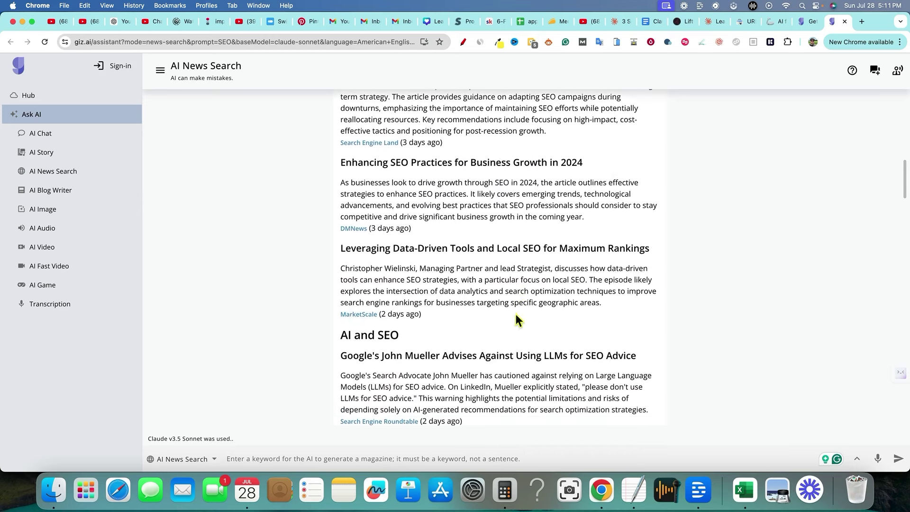
left_click_drag(349, 267, 576, 311)
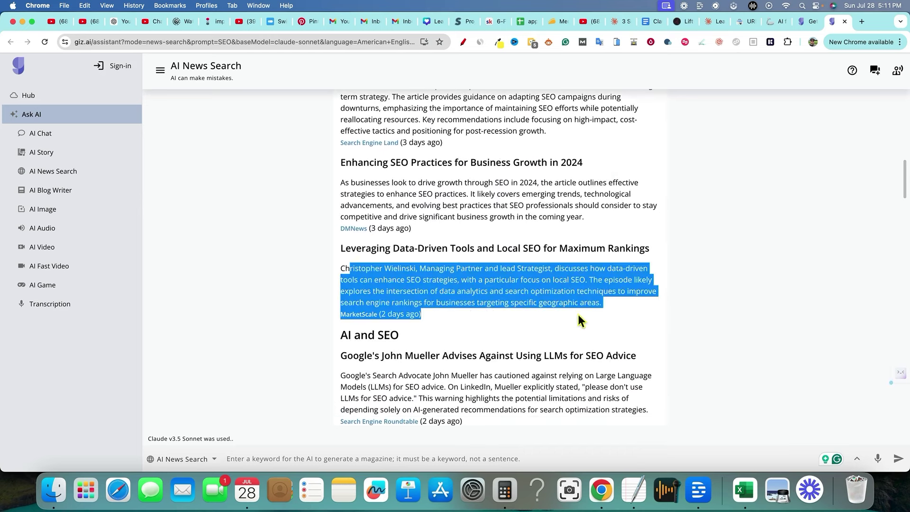
Open the Search Engine Roundtable source for the story on not using LLMs for SEO advice
scroll(451, 299, "down", 2)
scroll(450, 298, "down", 5)
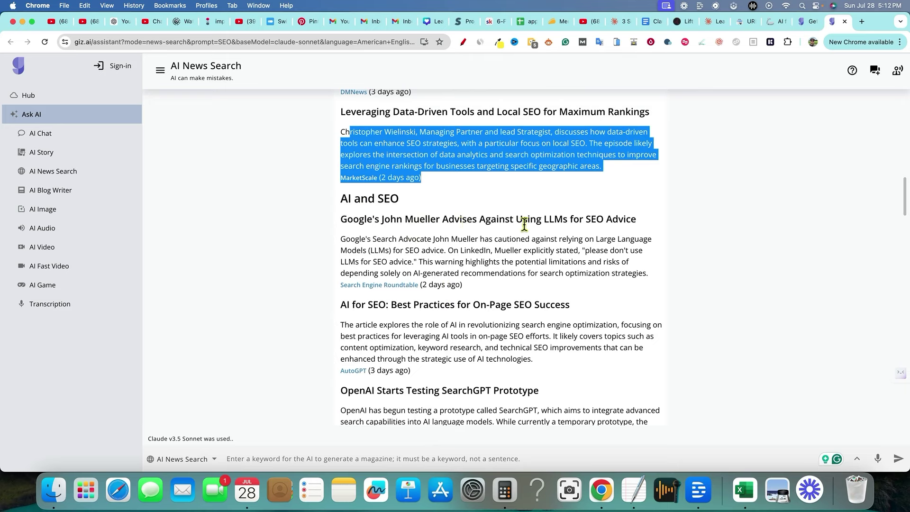
left_click_drag(378, 250, 515, 275)
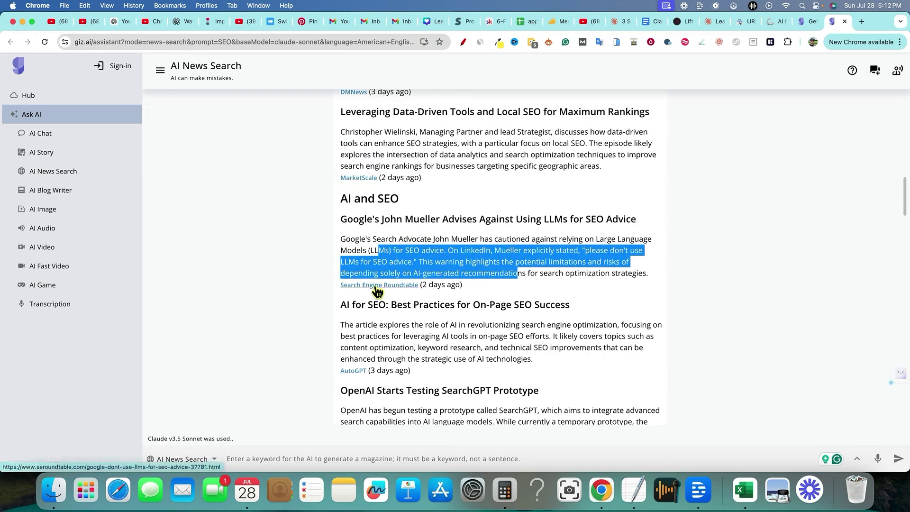
left_click(404, 289)
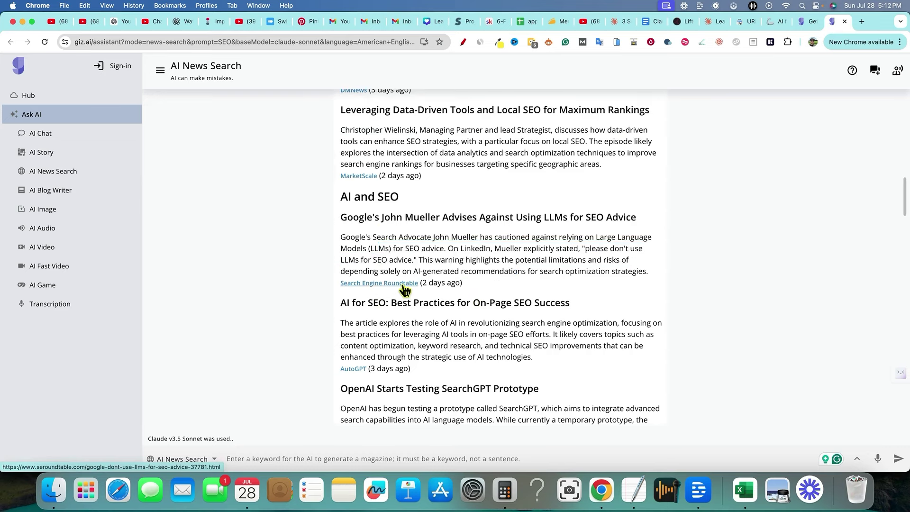
left_click(403, 283)
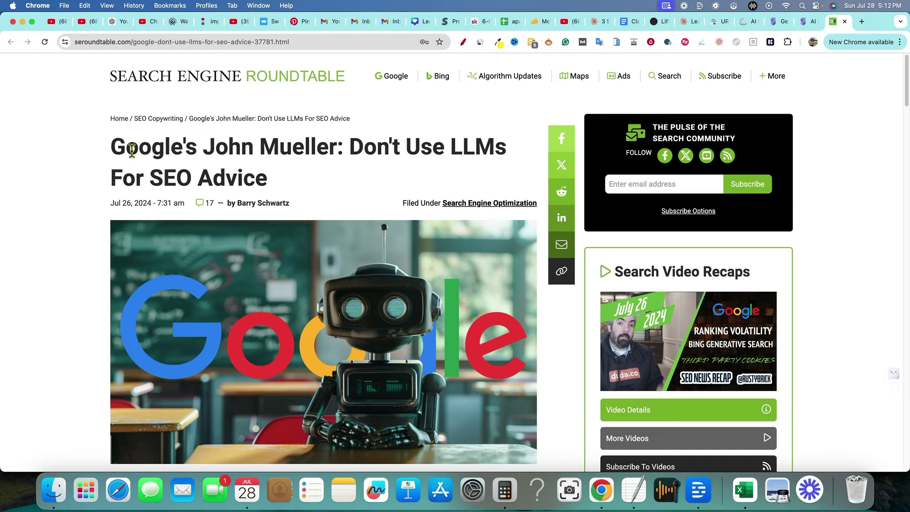
Read the Search Engine Roundtable article on Mueller's LLM warning, then return to GizAI
scroll(336, 250, "down", 8)
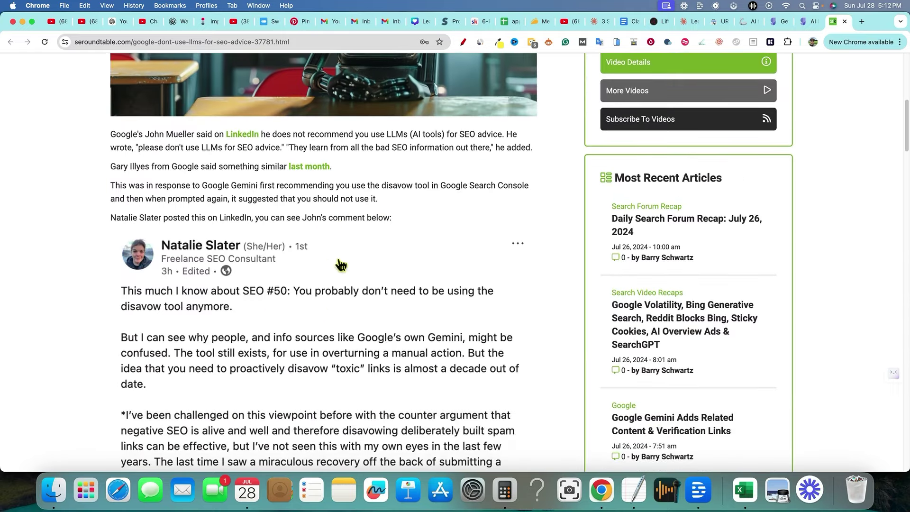
scroll(232, 265, "down", 8)
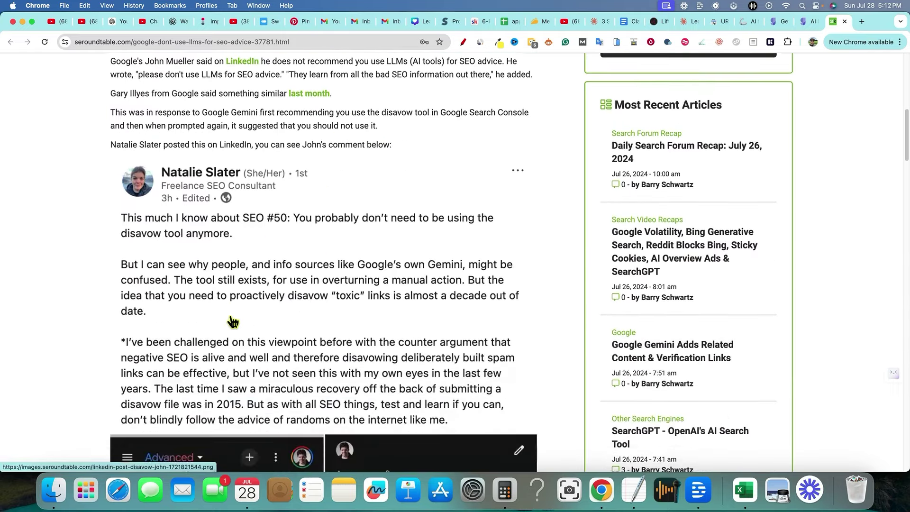
scroll(321, 288, "down", 10)
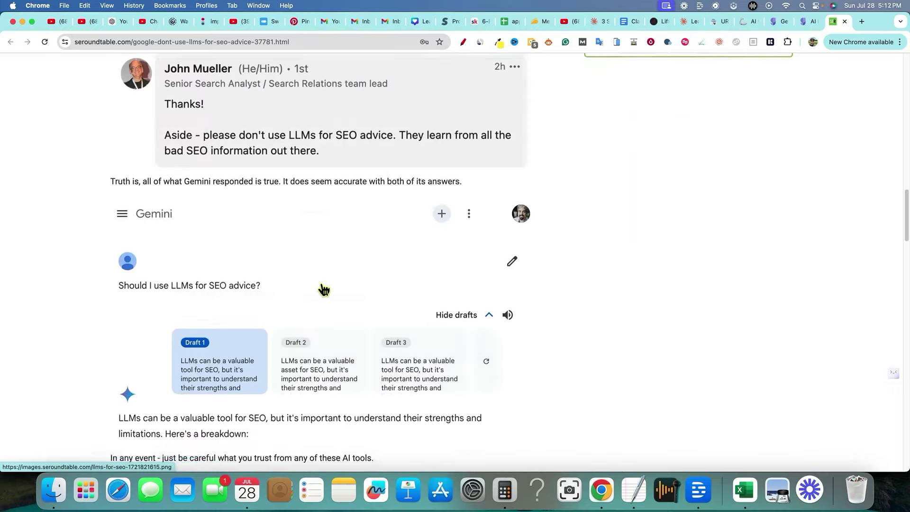
key("Home")
left_click(808, 22)
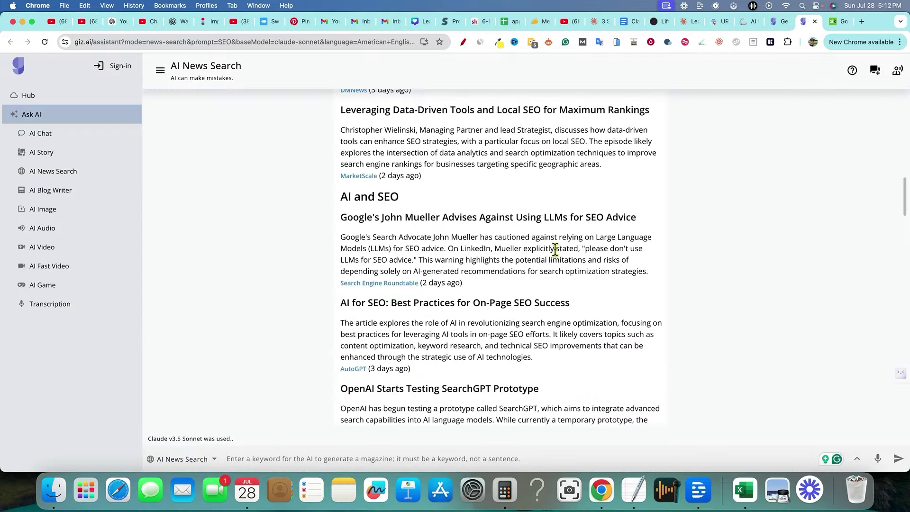
scroll(491, 301, "down", 3)
scroll(492, 300, "down", 9)
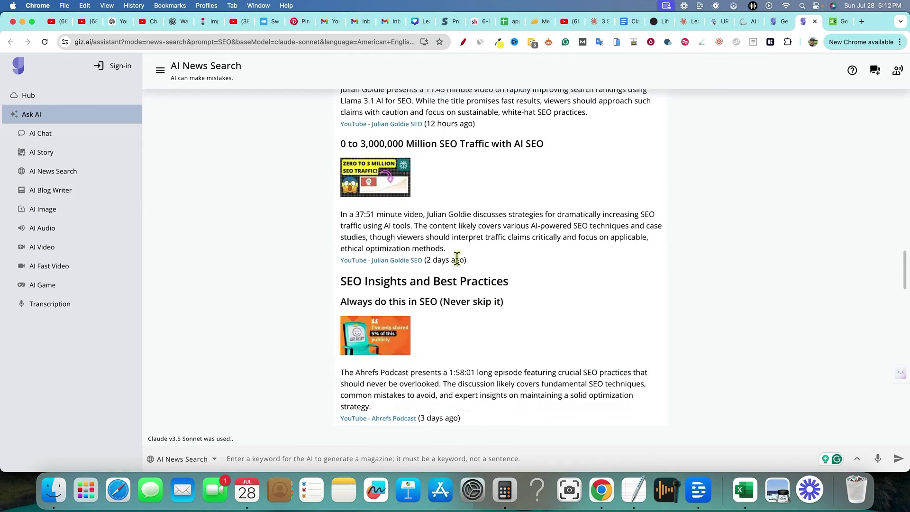
left_click_drag(479, 264, 513, 255)
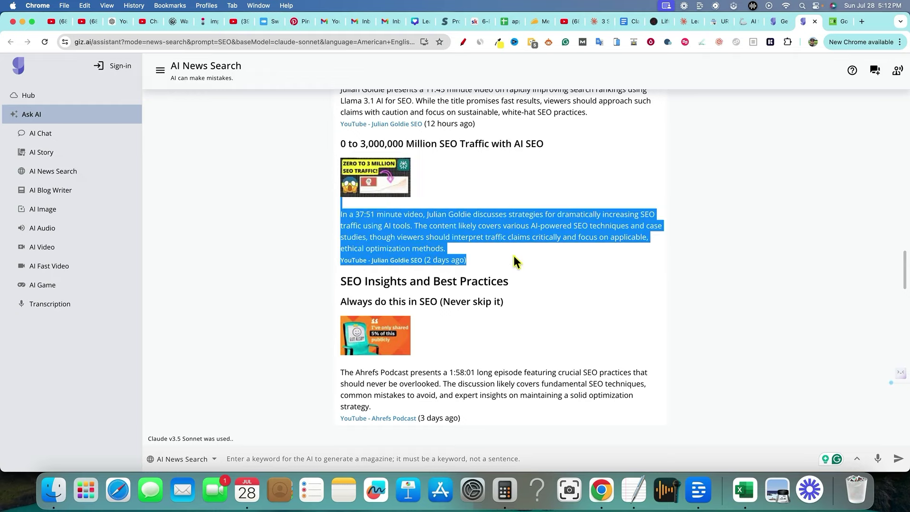
scroll(516, 263, "down", 14)
scroll(516, 272, "down", 10)
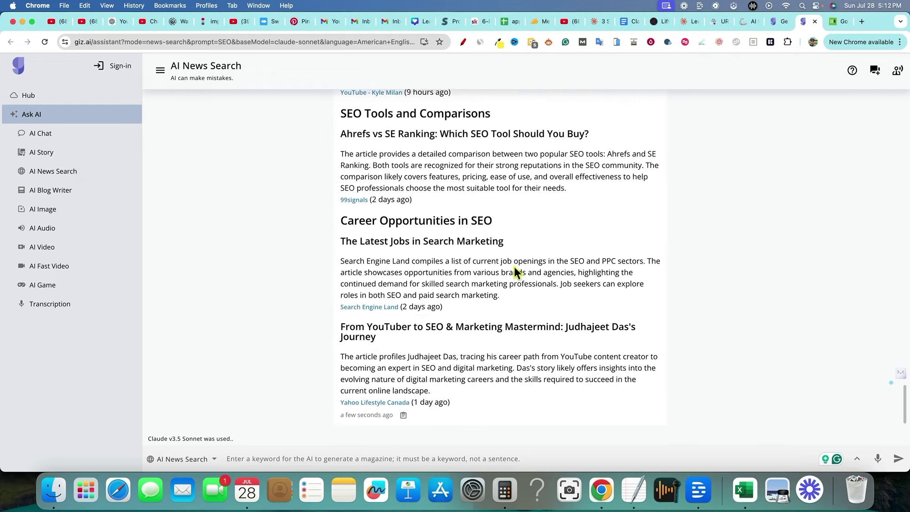
left_click_drag(492, 221, 426, 243)
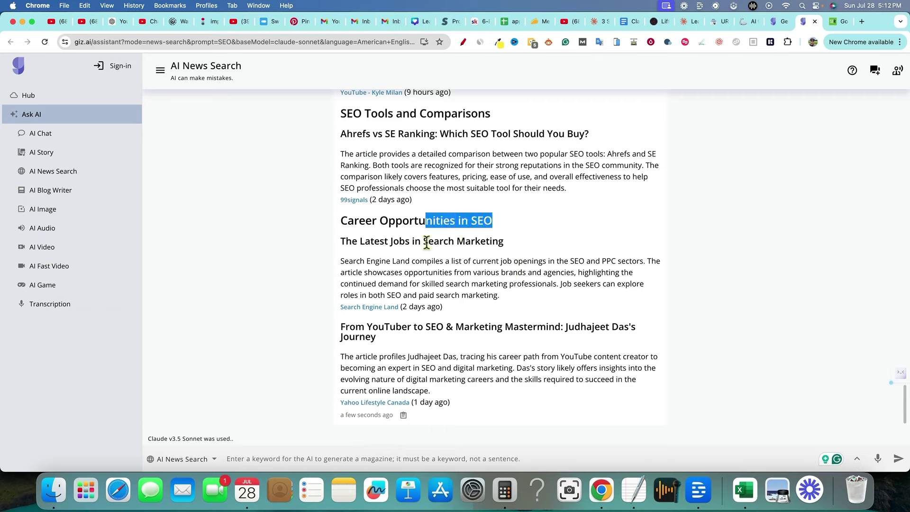
left_click(367, 242)
left_click_drag(352, 240, 510, 240)
left_click(458, 284)
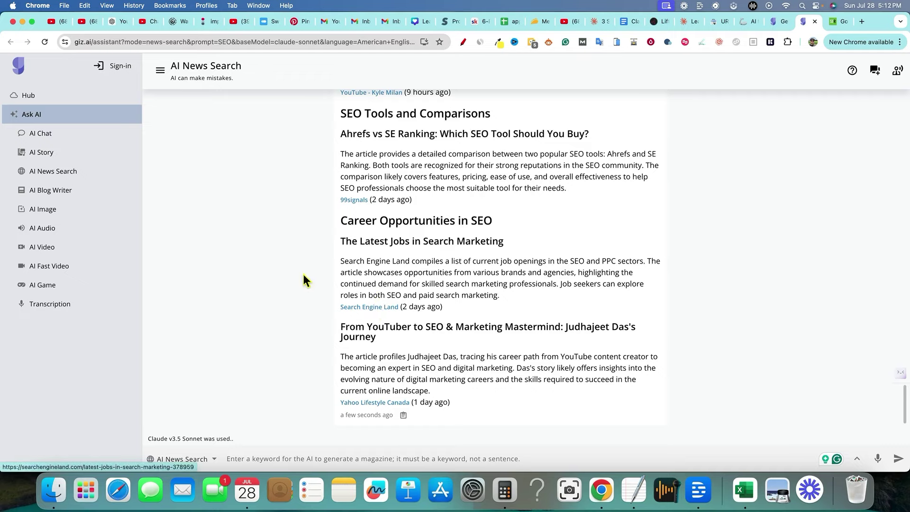
scroll(402, 249, "up", 20)
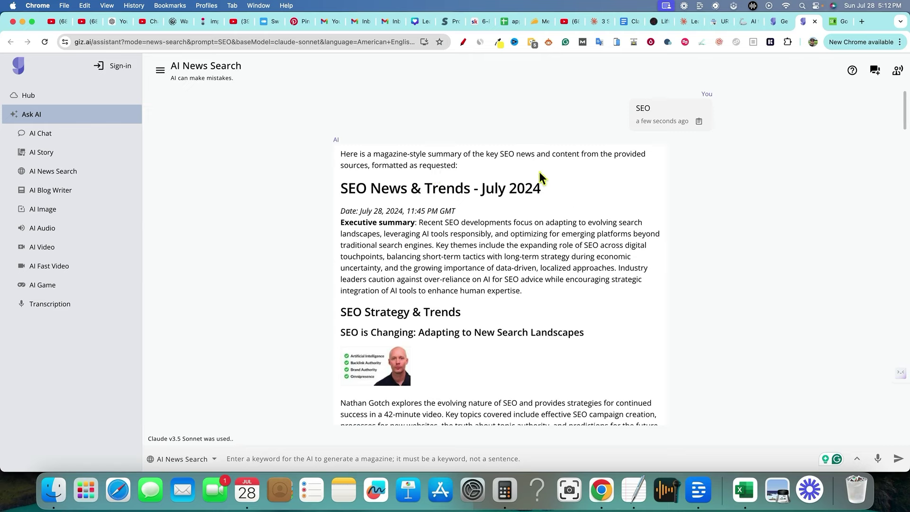
left_click(44, 119)
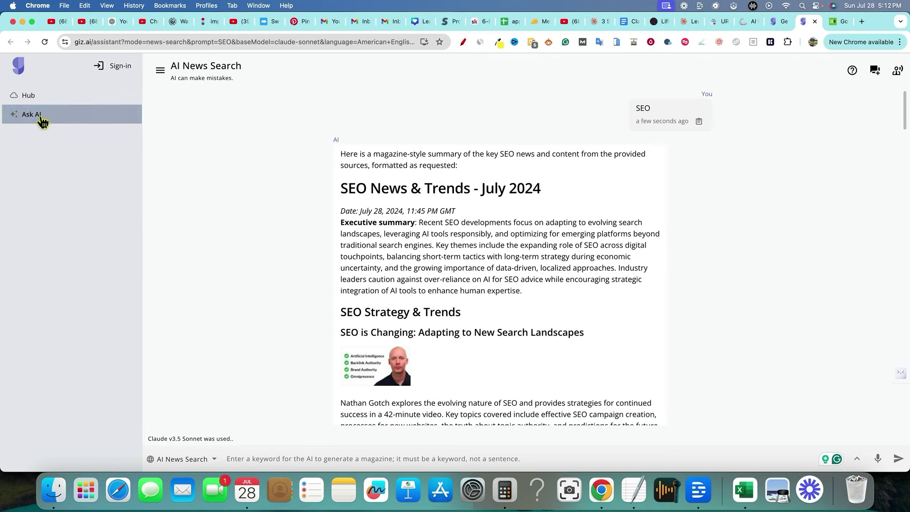
Ask AI Chat for AI startup ideas and review Idea 1, an AI-Powered Personal Finance Assistant
left_click(43, 118)
left_click(51, 137)
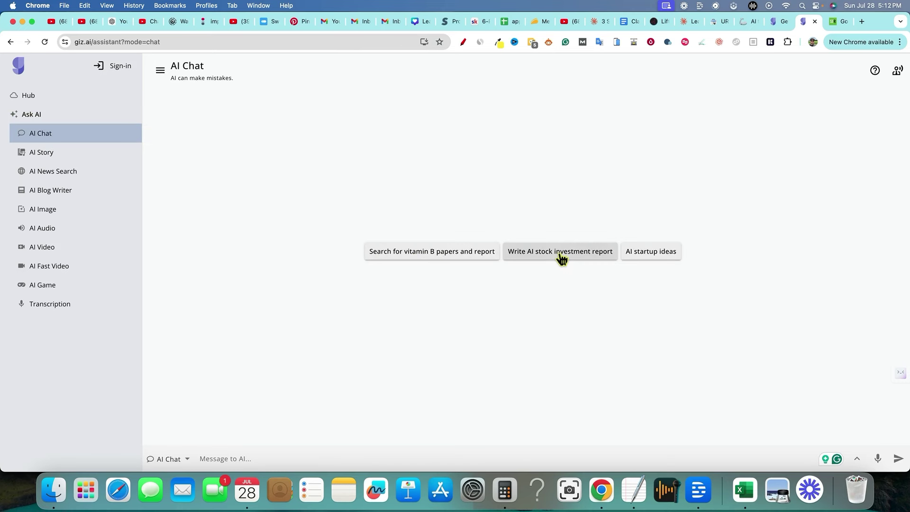
left_click(648, 253)
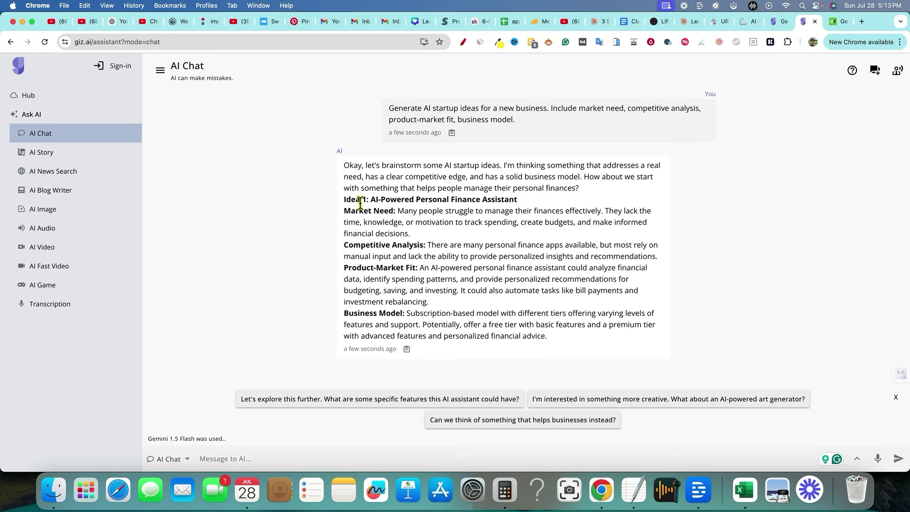
left_click_drag(376, 199, 497, 200)
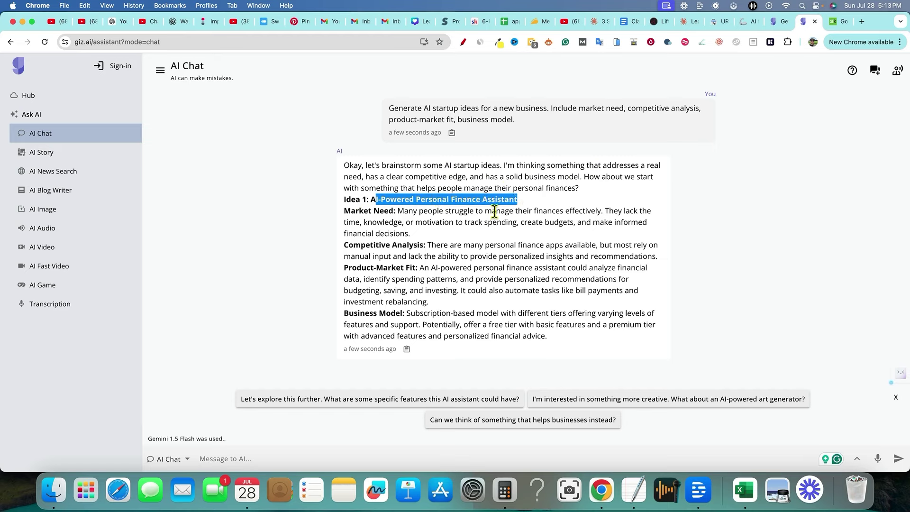
left_click(393, 222)
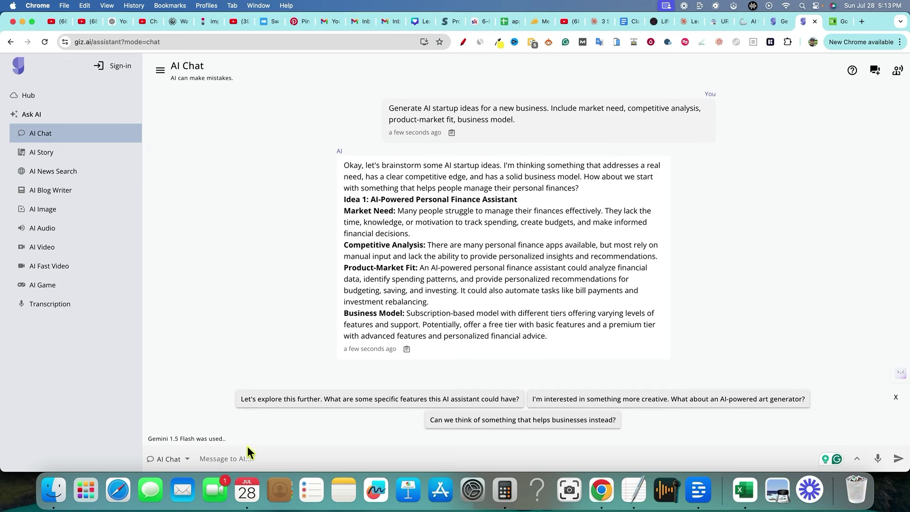
Send 'give me anotyher one' for another idea and continue with Google sign-in
type("give me anotyher one")
key("Return")
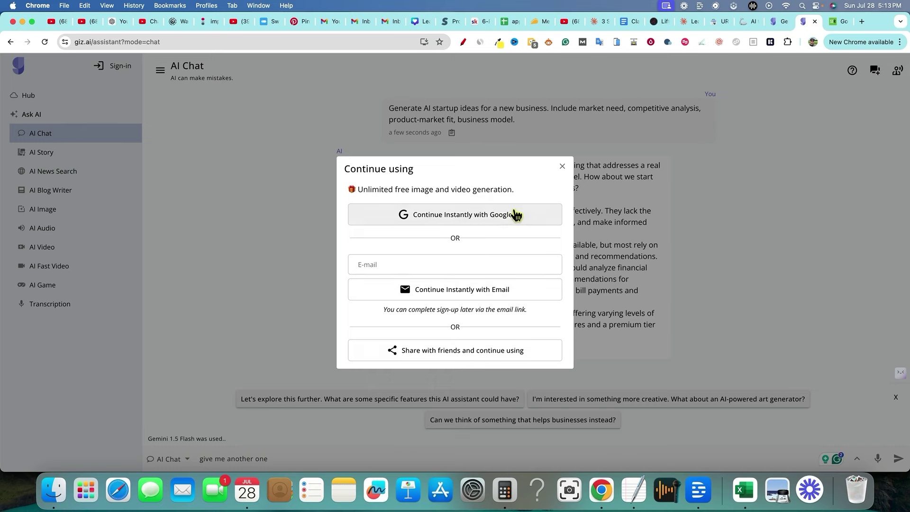
left_click(494, 221)
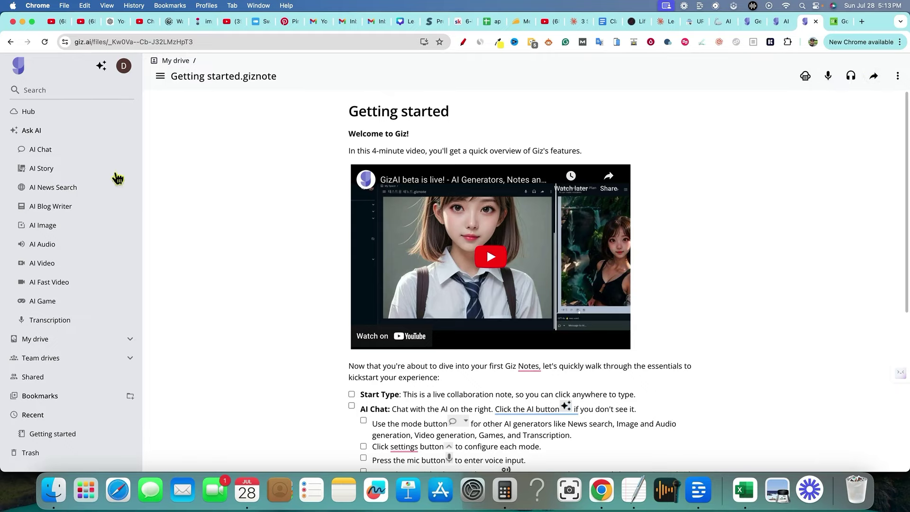
Open AI News Search from the AI Story group in the sidebar
left_click(44, 171)
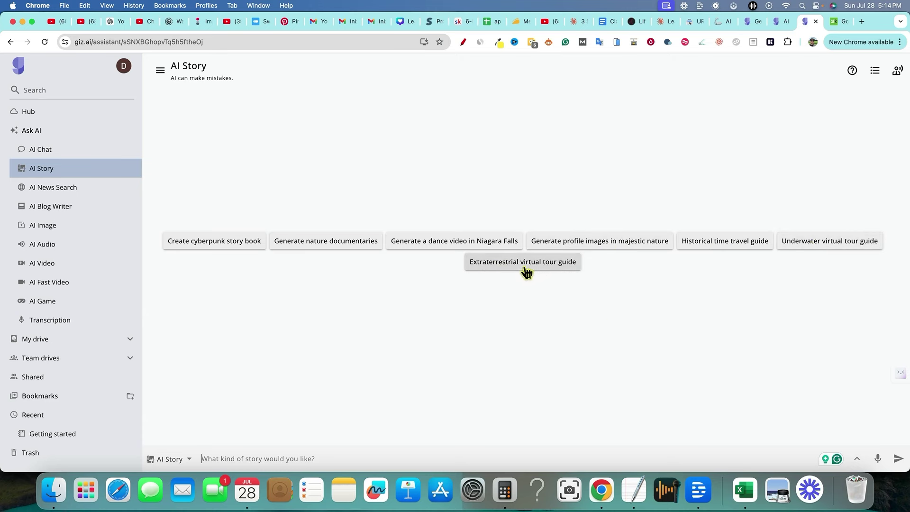
left_click(52, 192)
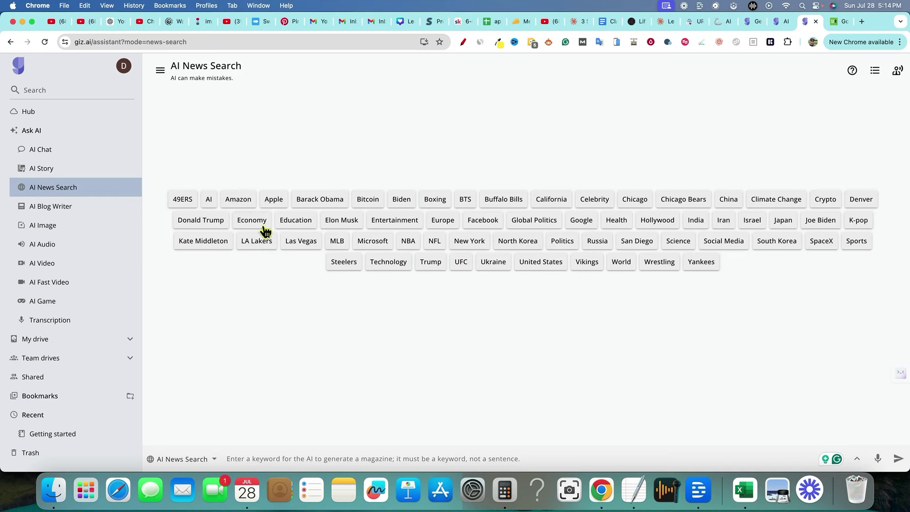
Generate a news magazine from the 'Donald Trump' keyword chip
left_click(201, 221)
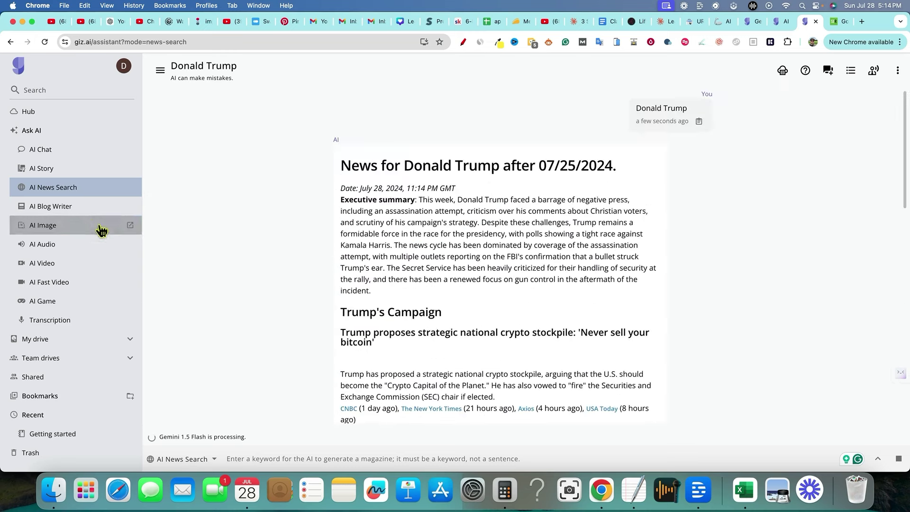
Open the AI Blog Writer and glance at the AI tools list
left_click(53, 209)
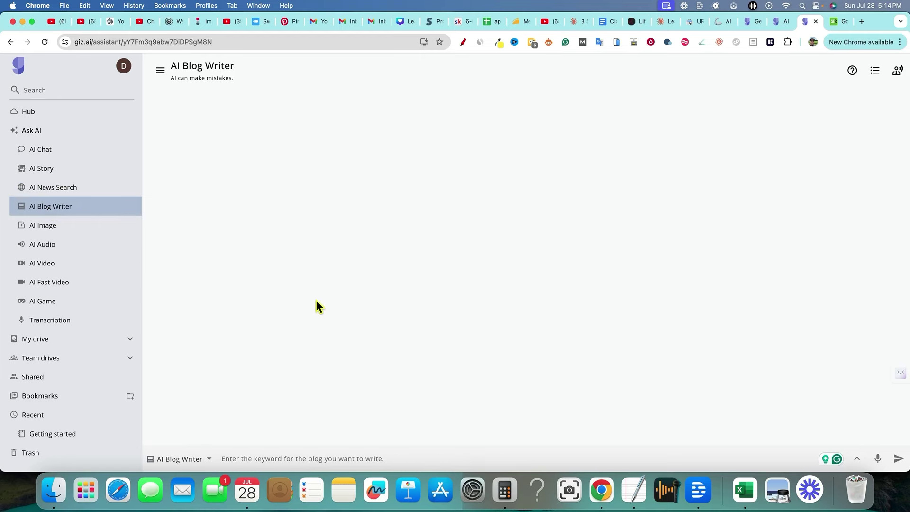
left_click(209, 462)
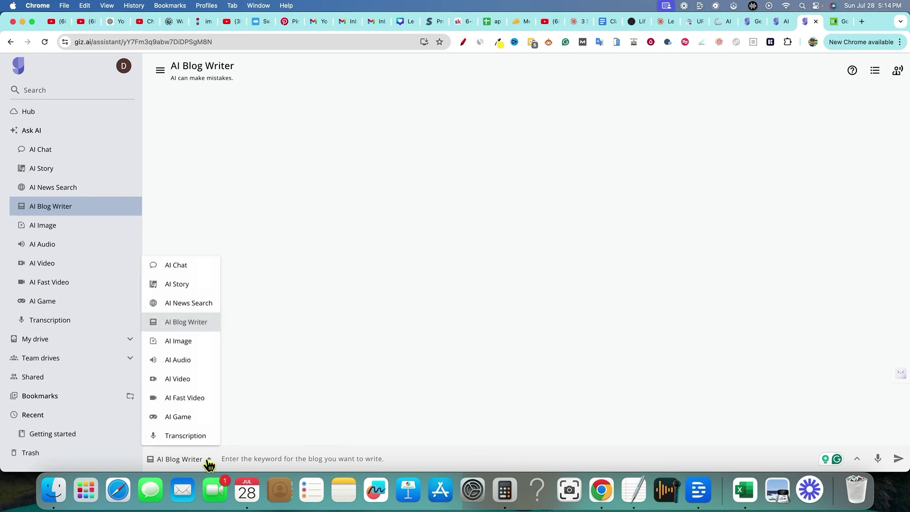
left_click(209, 462)
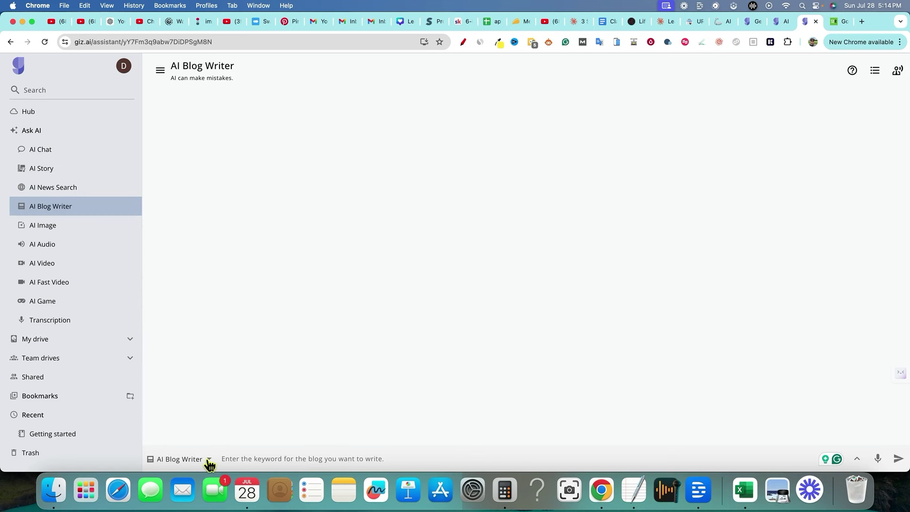
Set 1,200 words and Claude v3.5 Sonnet, leave SEO keywords empty, and start the blog prompt
left_click(855, 458)
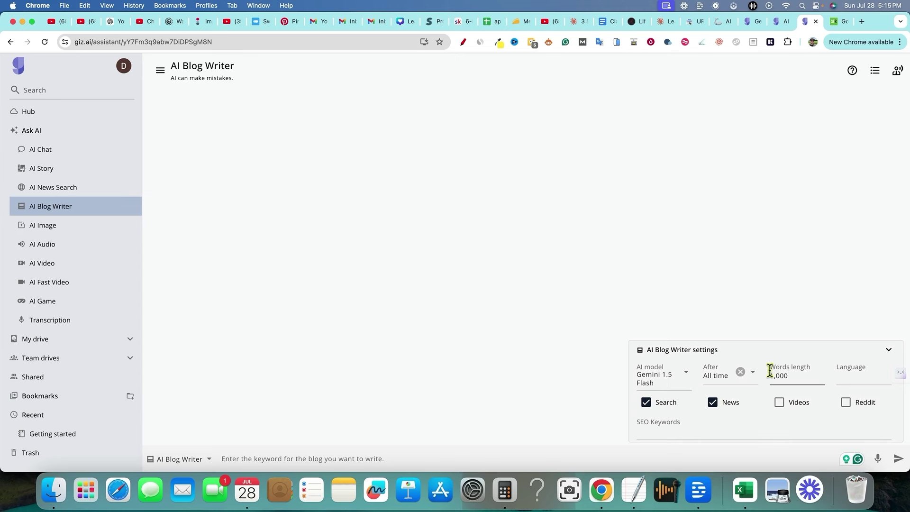
left_click(793, 375)
left_click_drag(795, 376, 769, 377)
type("1200")
left_click(845, 378)
left_click(685, 375)
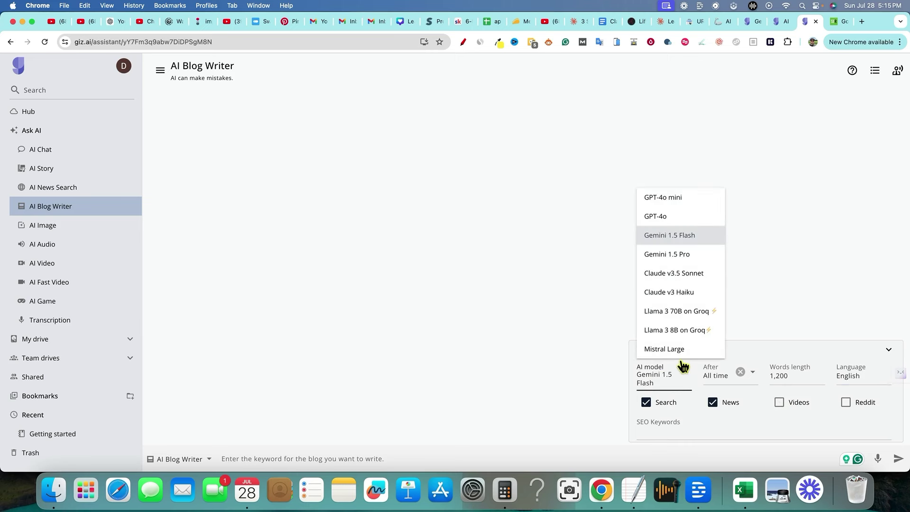
left_click(670, 276)
left_click(667, 422)
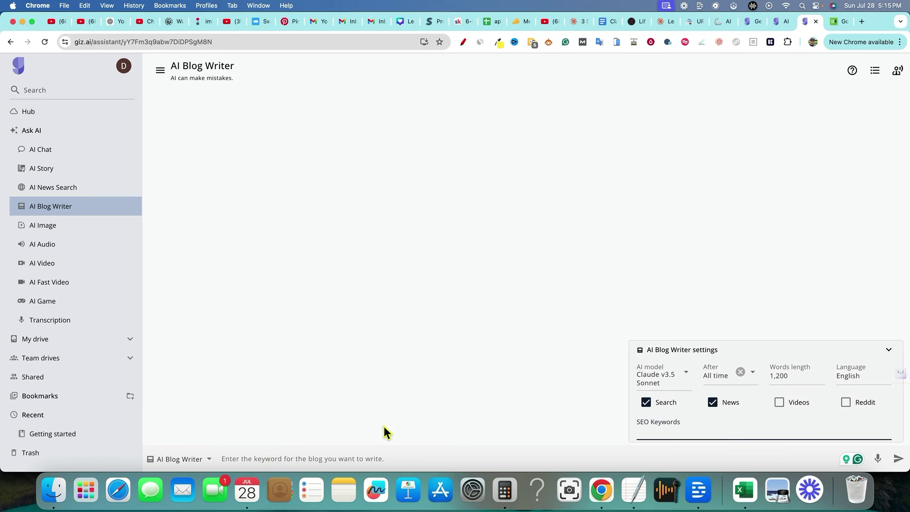
left_click(352, 459)
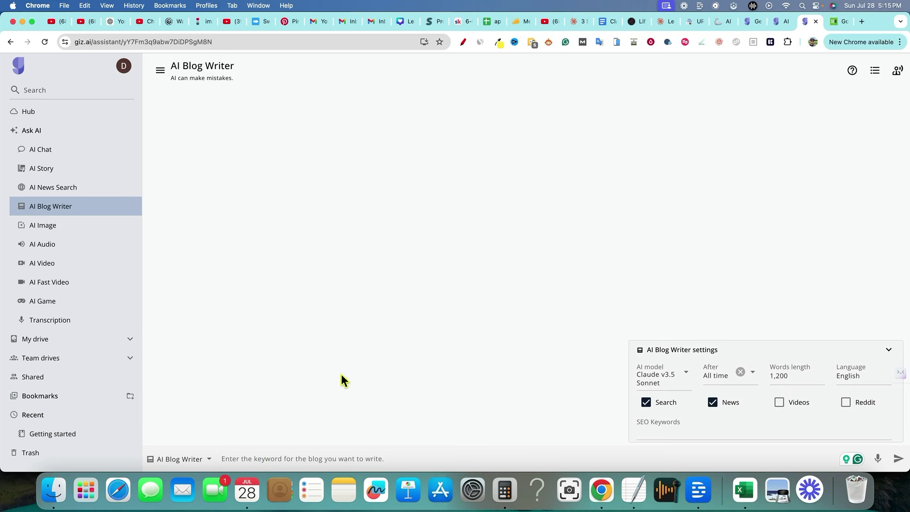
type("write an seo blog post")
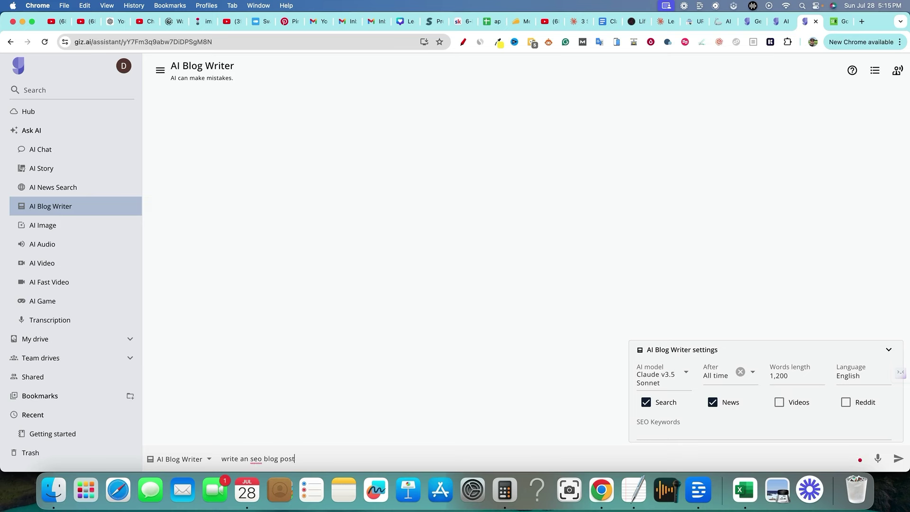
type(" about the best AI writer on the market in 2024")
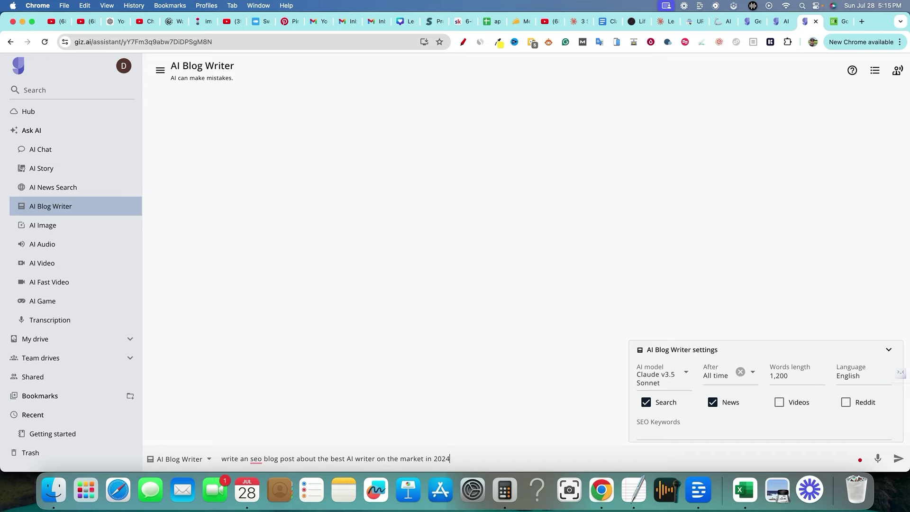
Submit the request for an SEO blog post on the best AI writer in 2024 and select its opening
key("Return")
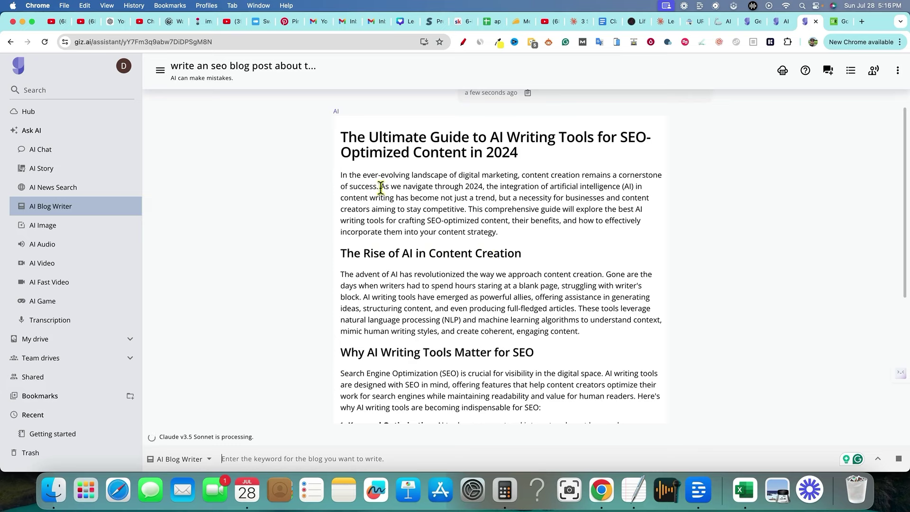
left_click_drag(365, 176, 635, 240)
Clear the selection and scroll through the generated blog post toward its Conclusion
left_click(551, 218)
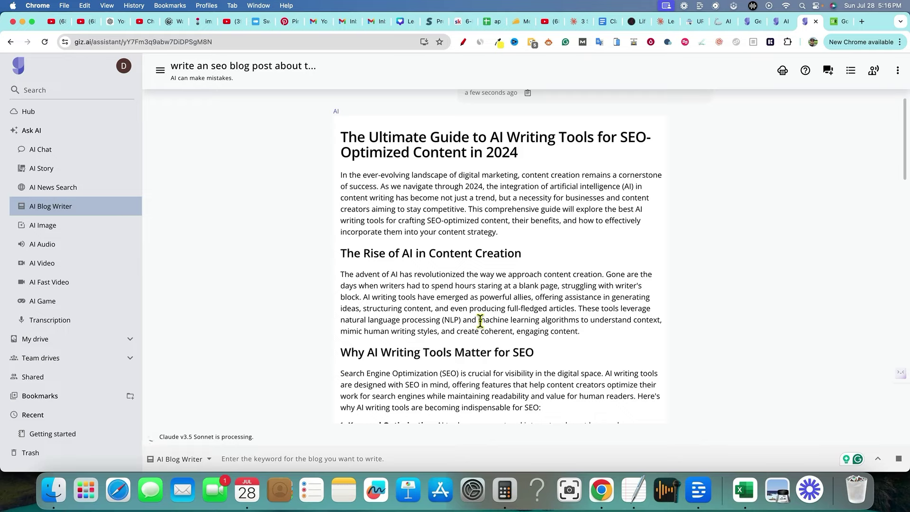
scroll(536, 316, "down", 5)
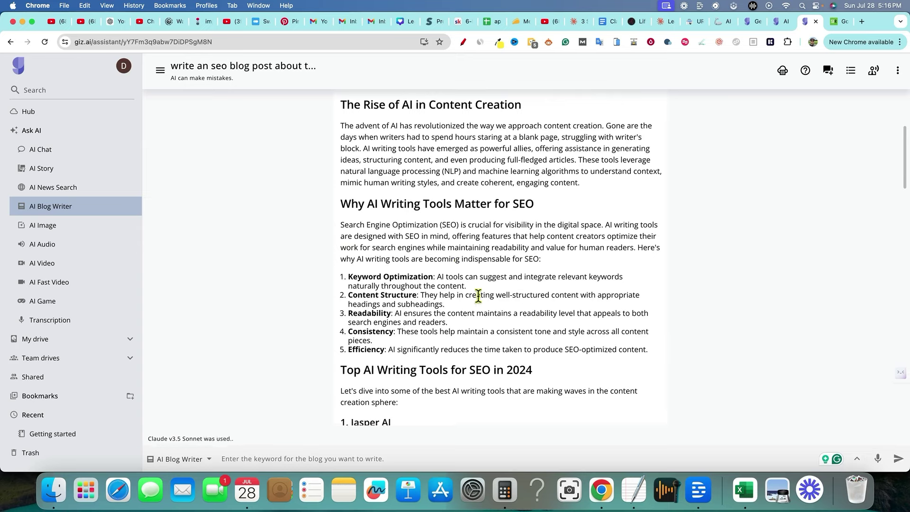
left_click_drag(352, 201, 493, 371)
scroll(493, 372, "down", 9)
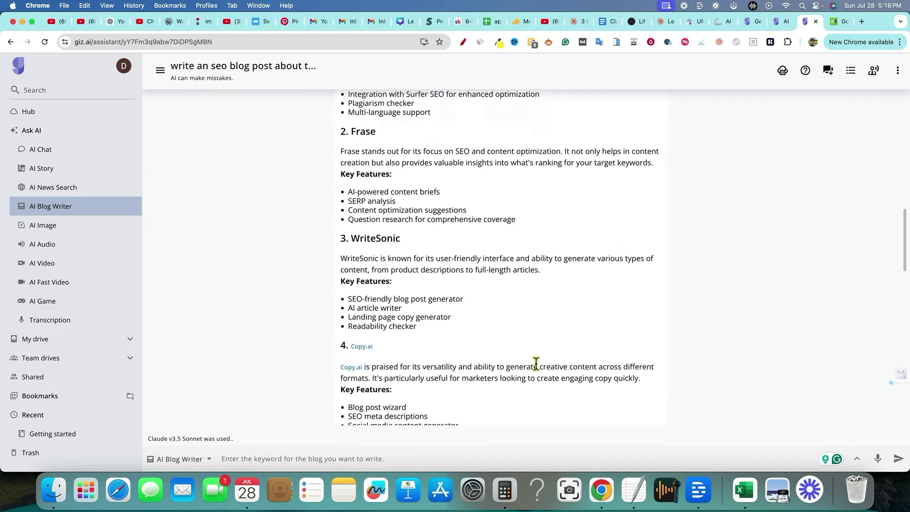
scroll(464, 283, "up", 1)
scroll(426, 247, "down", 3)
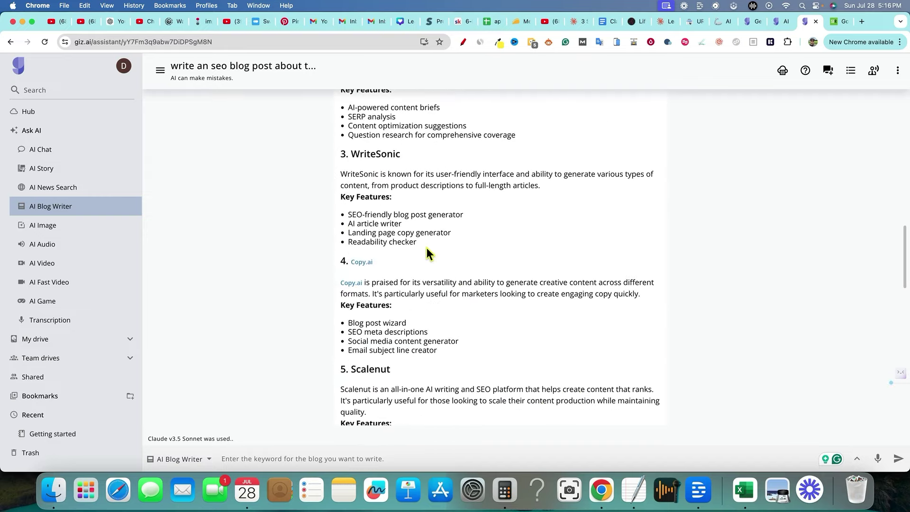
scroll(417, 250, "up", 4)
scroll(412, 248, "up", 1)
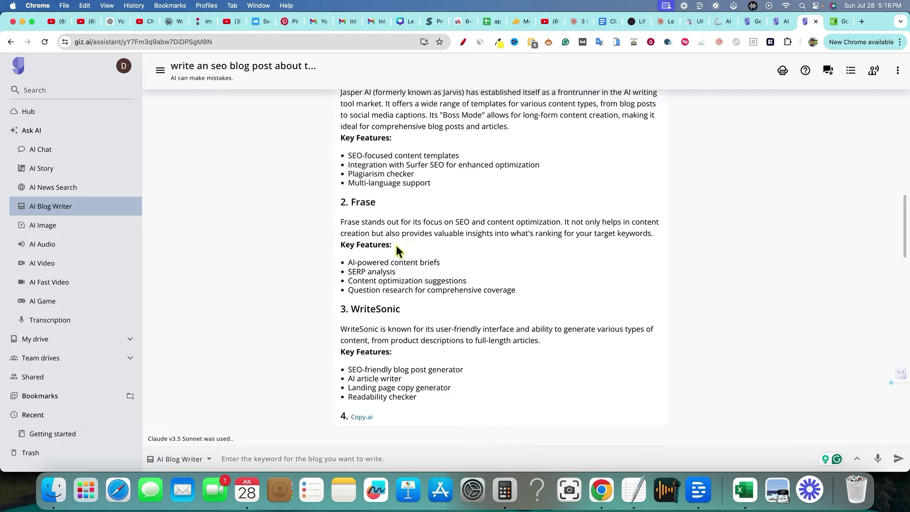
scroll(426, 246, "up", 7)
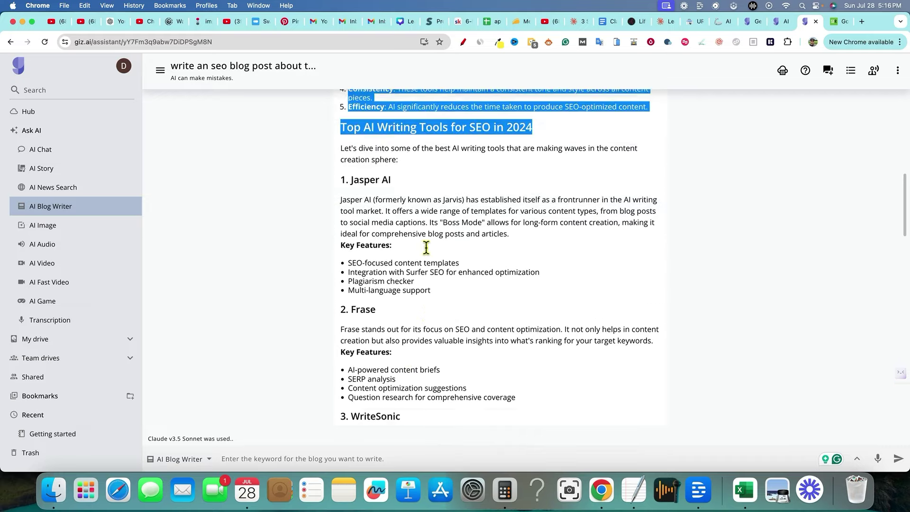
scroll(454, 261, "down", 15)
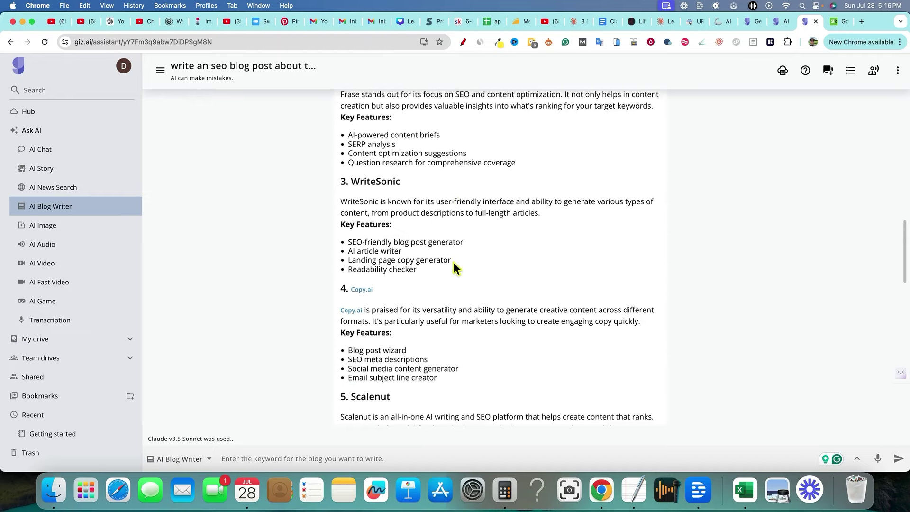
Select the entire blog post text down to the Conclusion and bring up its context menu
scroll(452, 259, "down", 12)
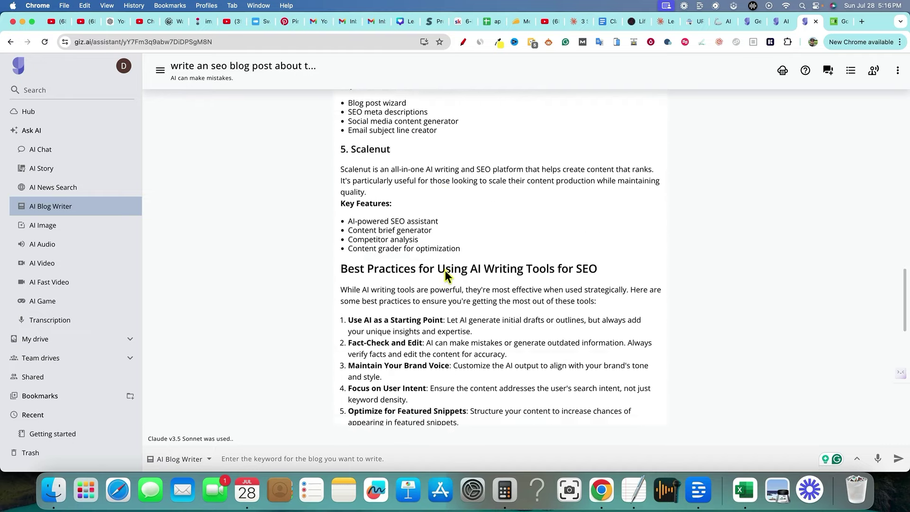
scroll(445, 268, "down", 14)
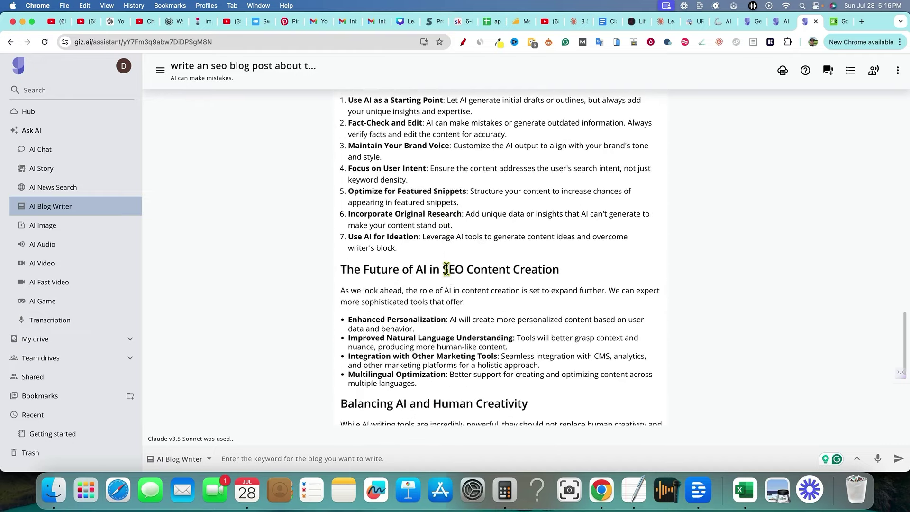
scroll(446, 269, "down", 9)
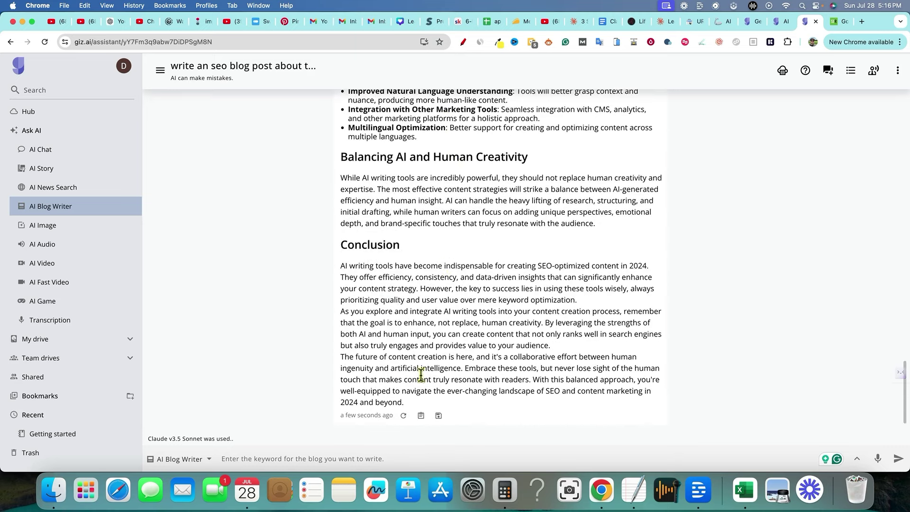
left_click_drag(421, 374, 337, 209)
right_click(373, 226)
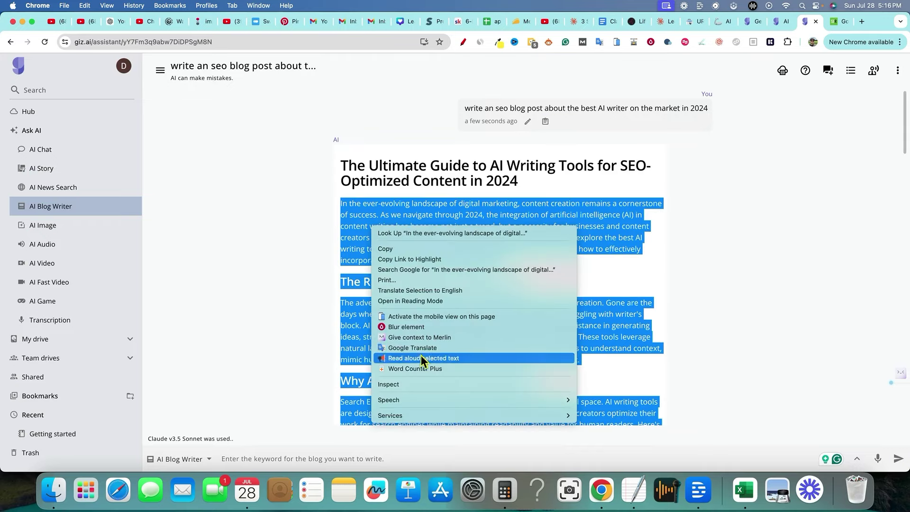
Count the post's words with Word Counter Plus (1028), then view the AI Blog Writer settings
left_click(420, 368)
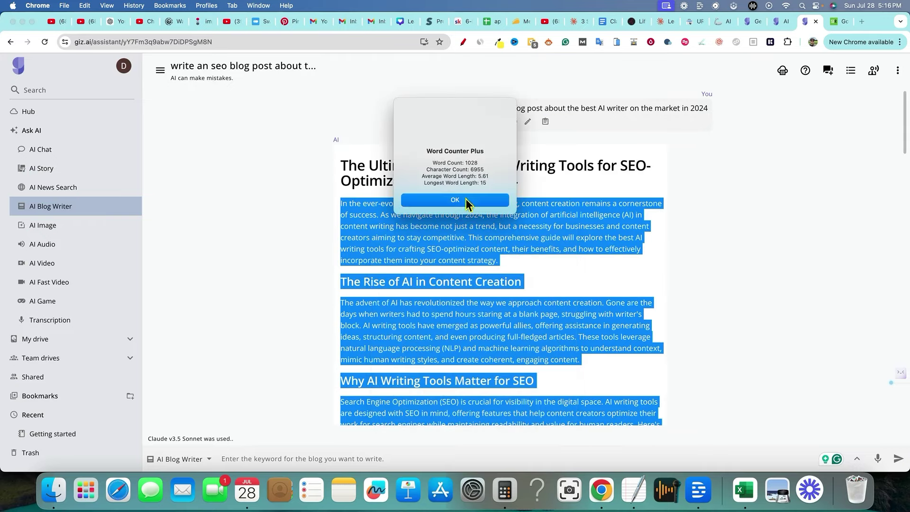
left_click(466, 201)
left_click(717, 301)
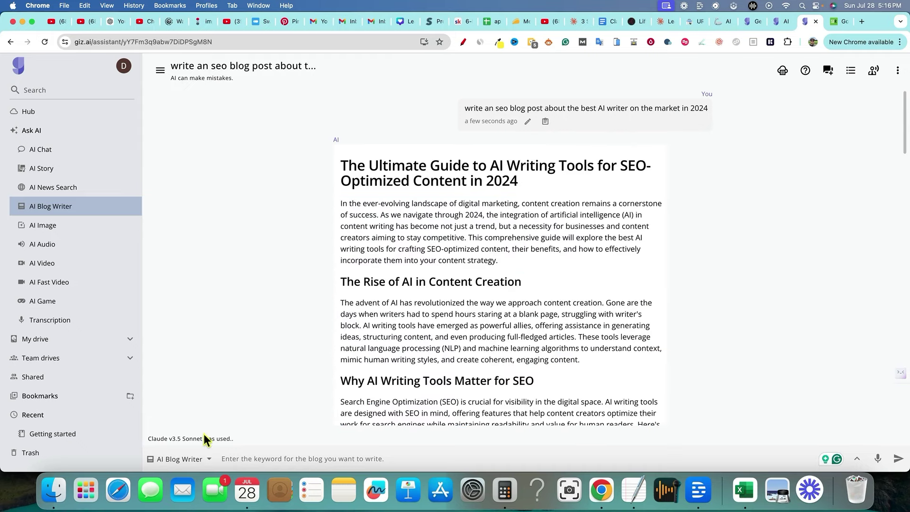
left_click(857, 459)
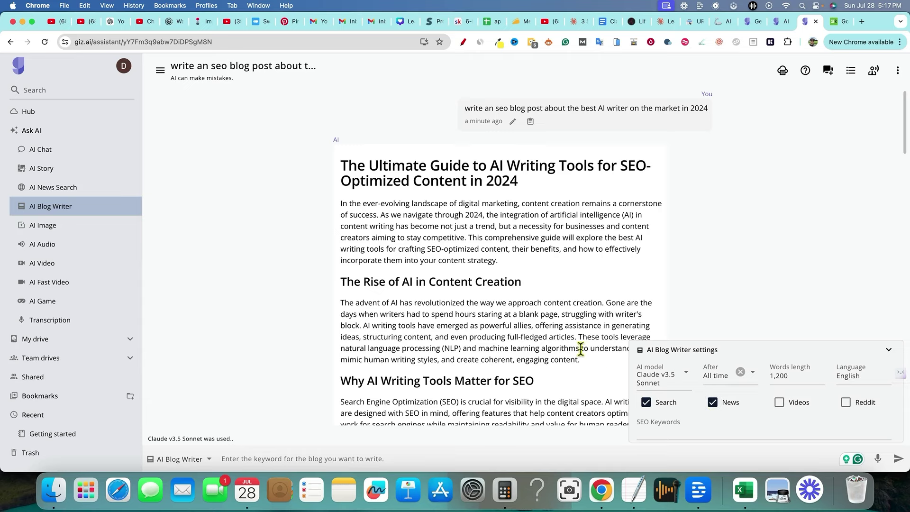
left_click(888, 349)
Review the post's Top AI Writing Tools for SEO in 2024 section: Jasper AI, Frase, WriteSonic
scroll(331, 373, "down", 3)
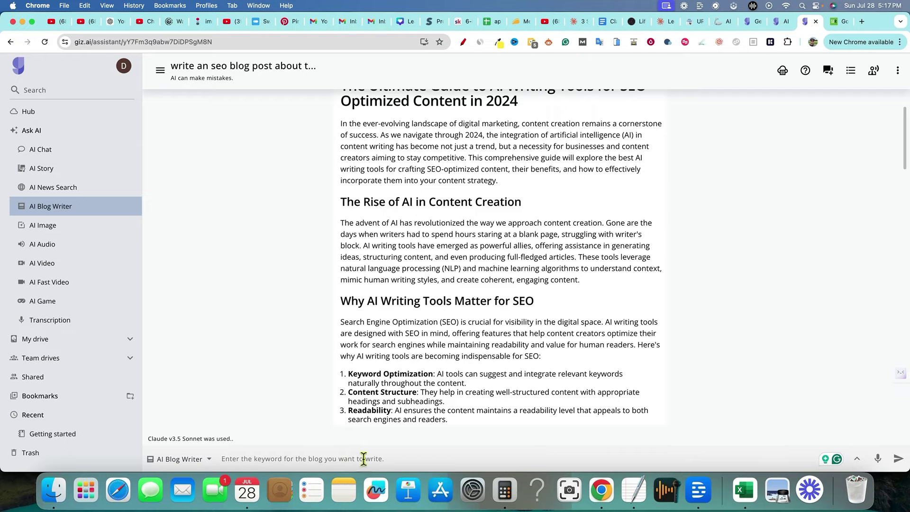
scroll(279, 262, "down", 3)
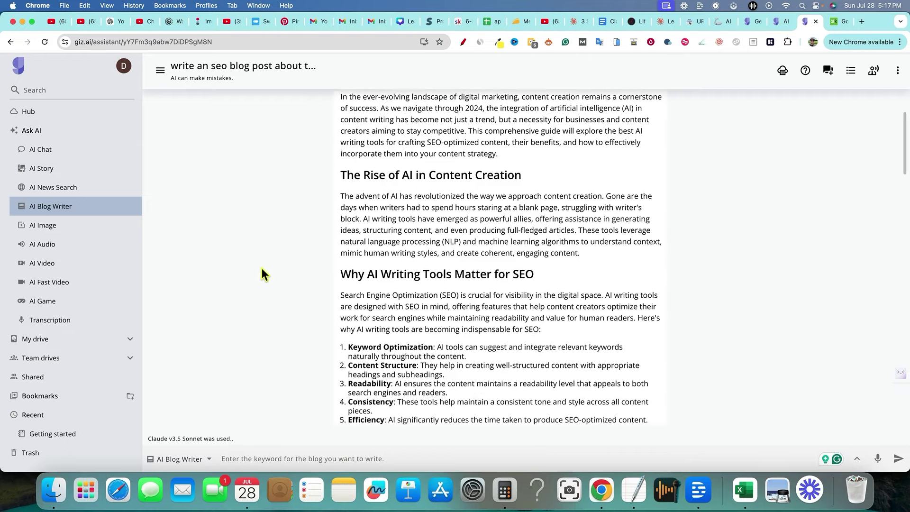
scroll(277, 273, "down", 2)
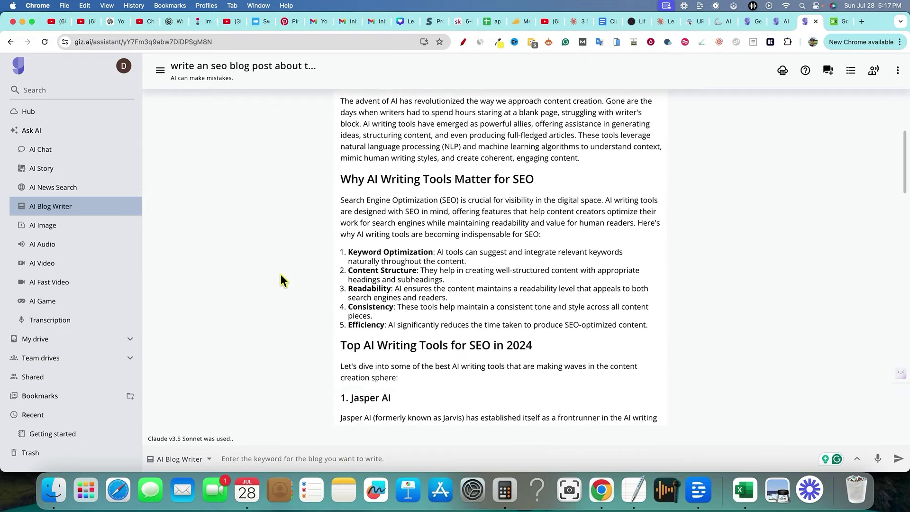
scroll(280, 274, "down", 5)
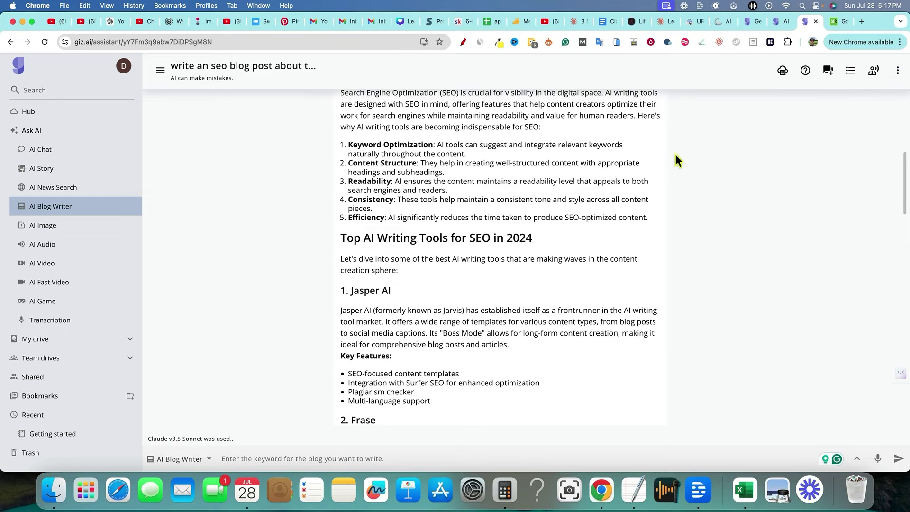
scroll(389, 283, "down", 4)
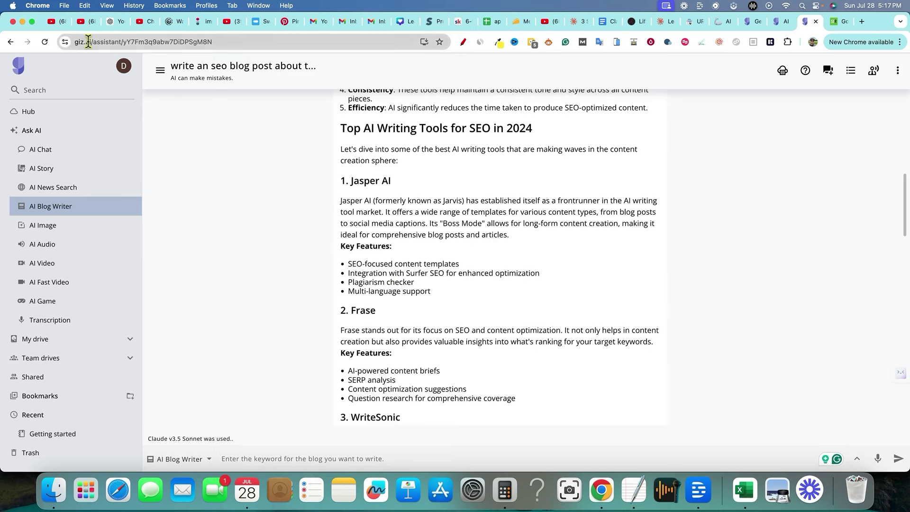
scroll(348, 289, "down", 1)
scroll(348, 289, "down", 3)
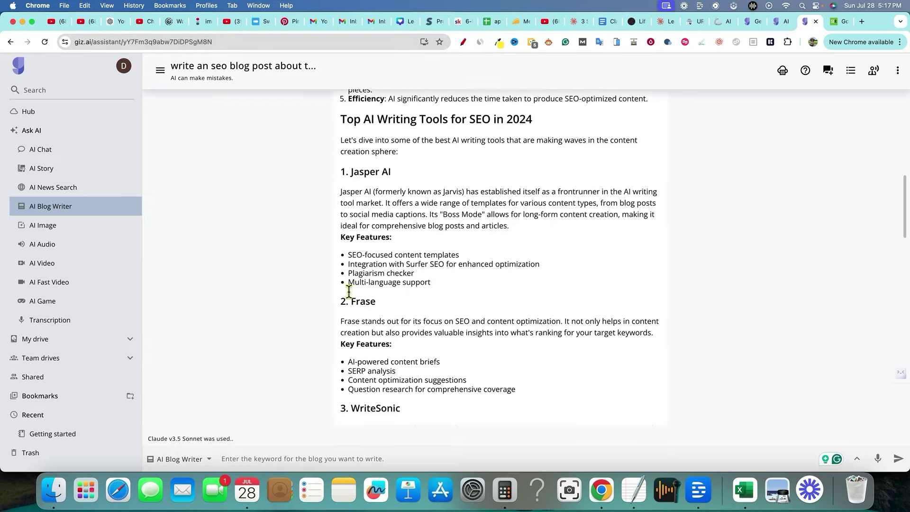
Generate the 'Morning in a dense forest' picture with the AI Image tool
left_click(53, 226)
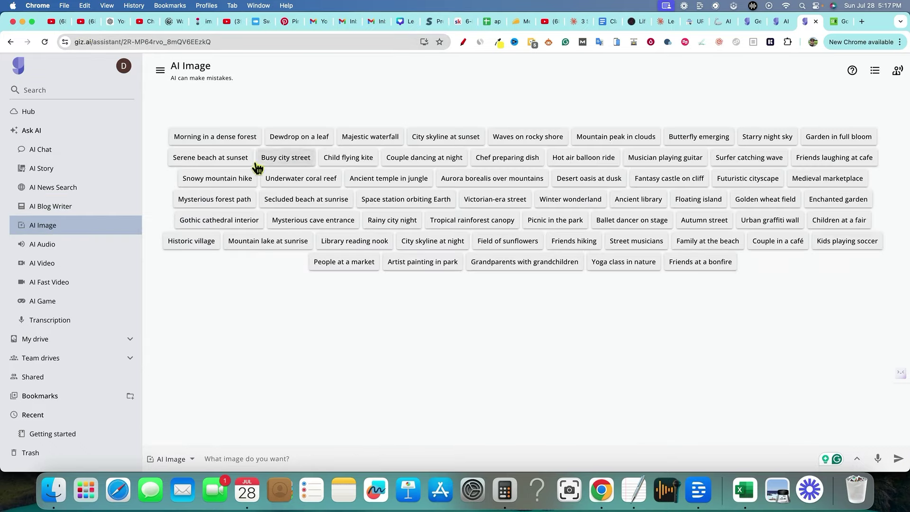
left_click(242, 138)
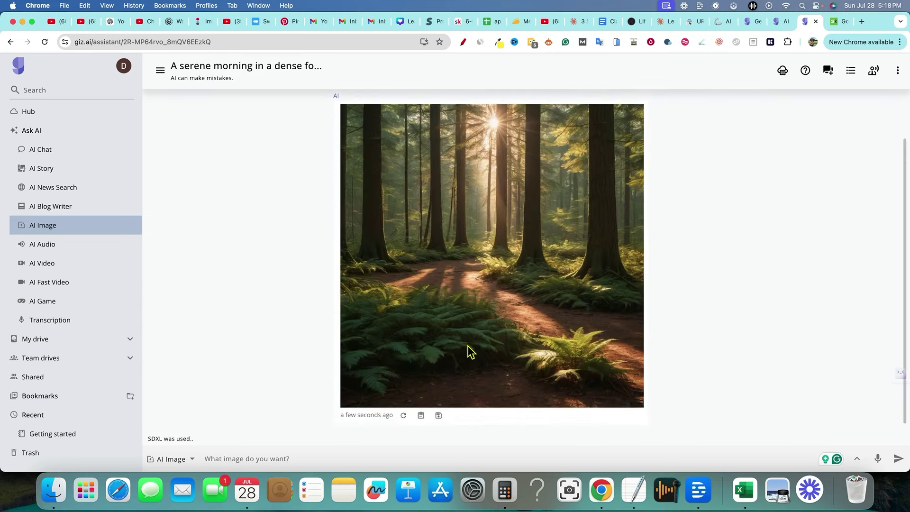
left_click(192, 459)
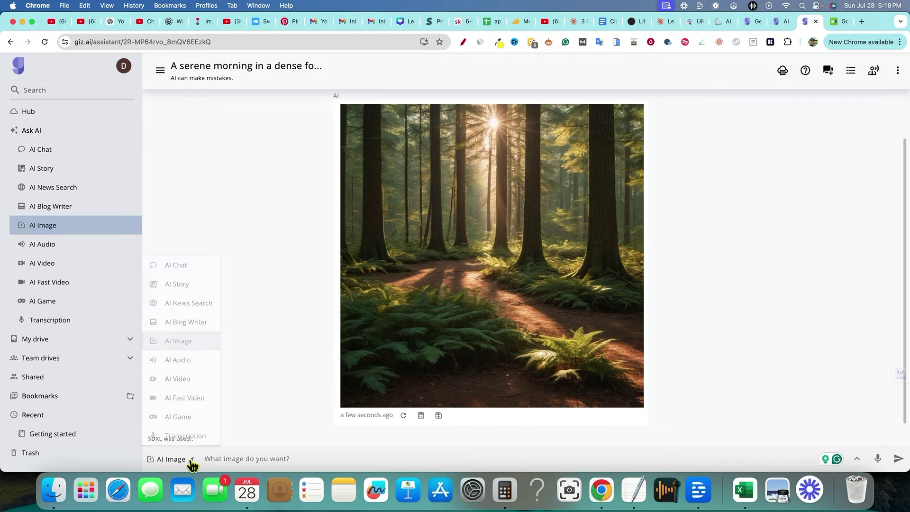
left_click(191, 461)
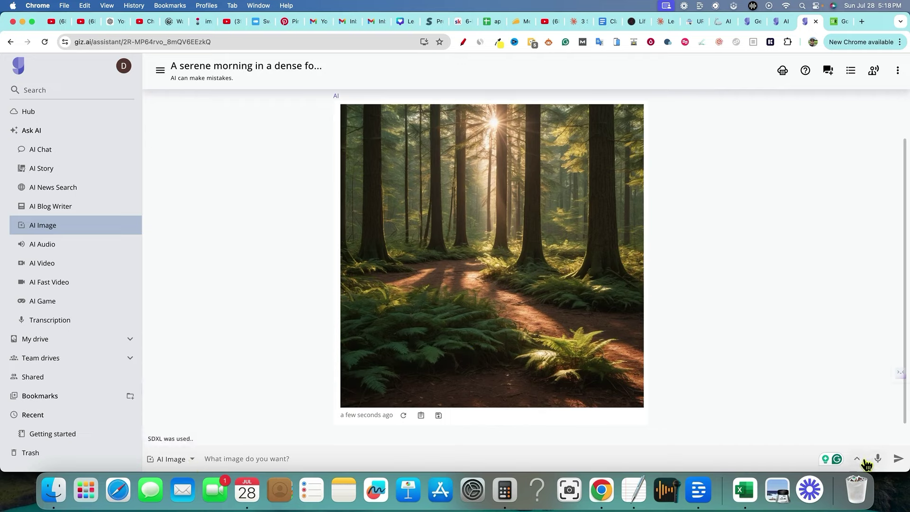
left_click(856, 458)
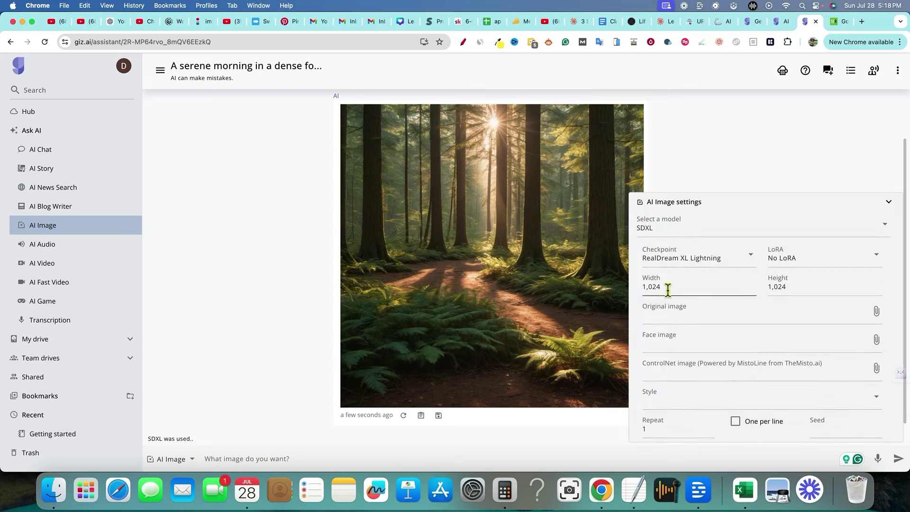
left_click(802, 258)
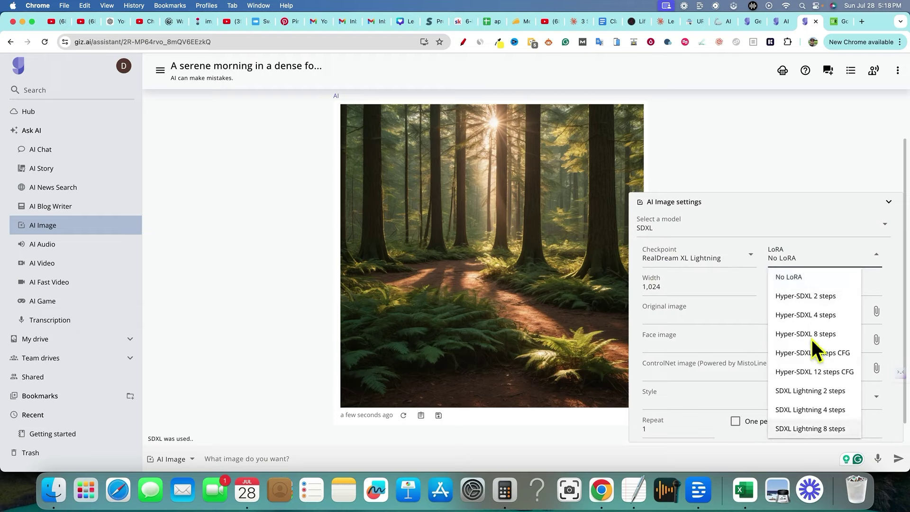
left_click(692, 259)
left_click(701, 258)
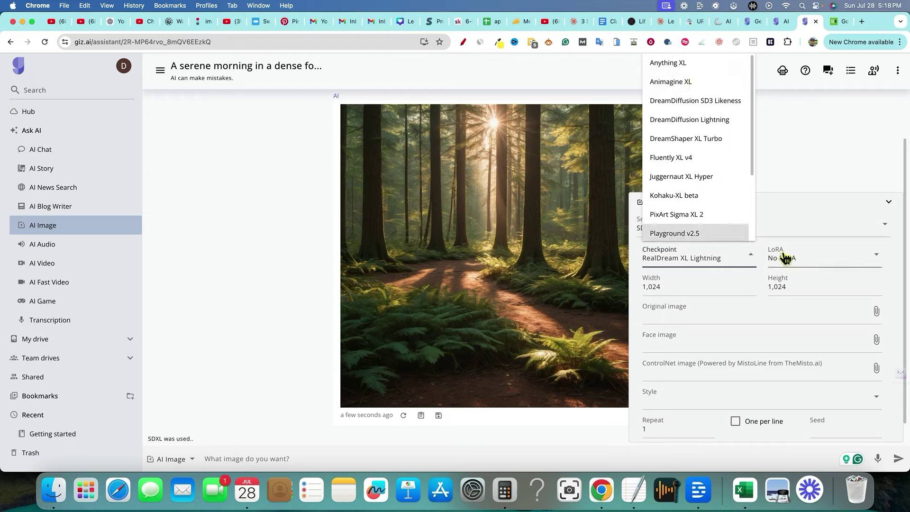
left_click(796, 226)
left_click(766, 215)
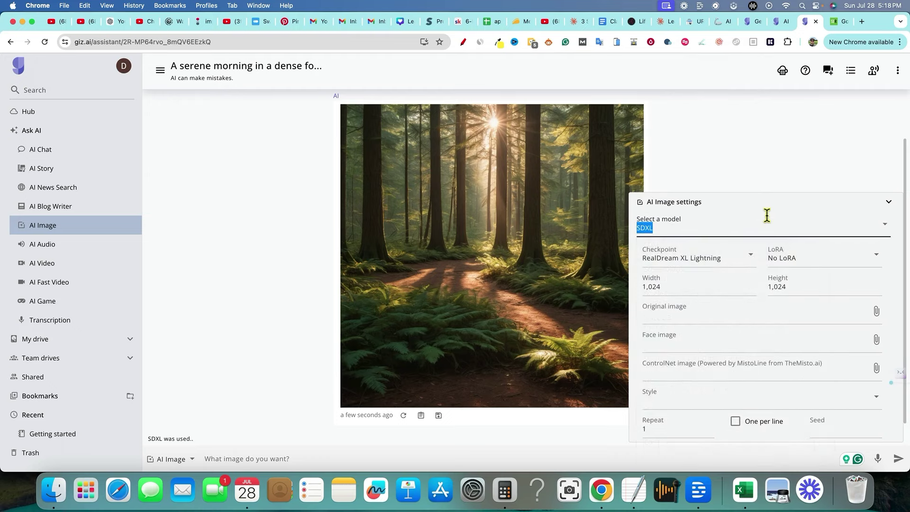
left_click(683, 229)
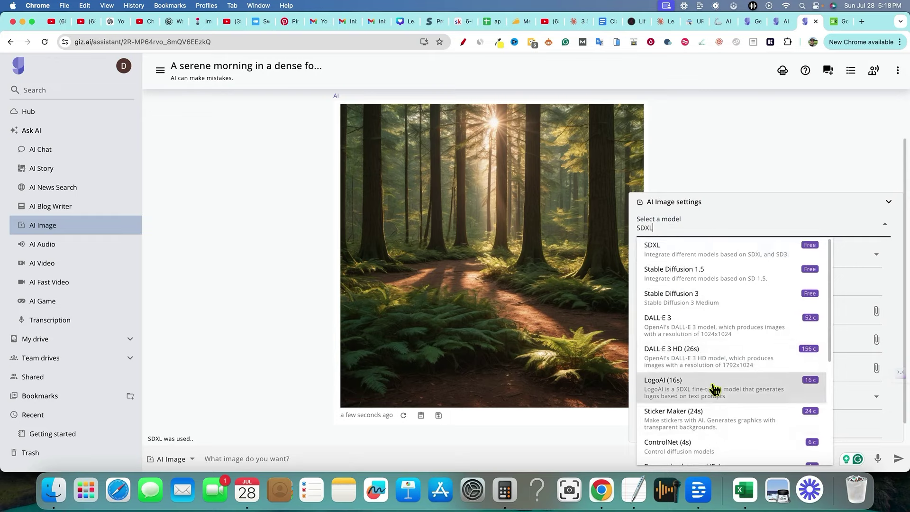
scroll(713, 386, "down", 4)
scroll(700, 349, "up", 5)
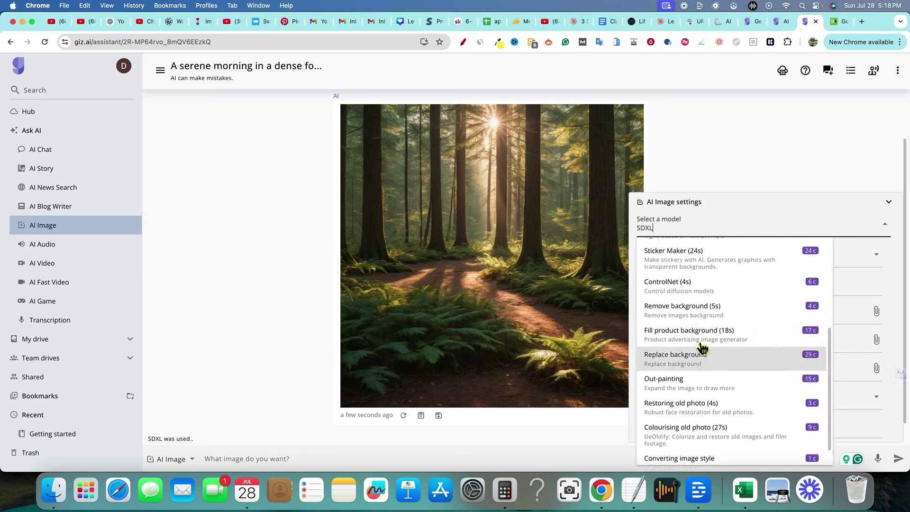
left_click(729, 214)
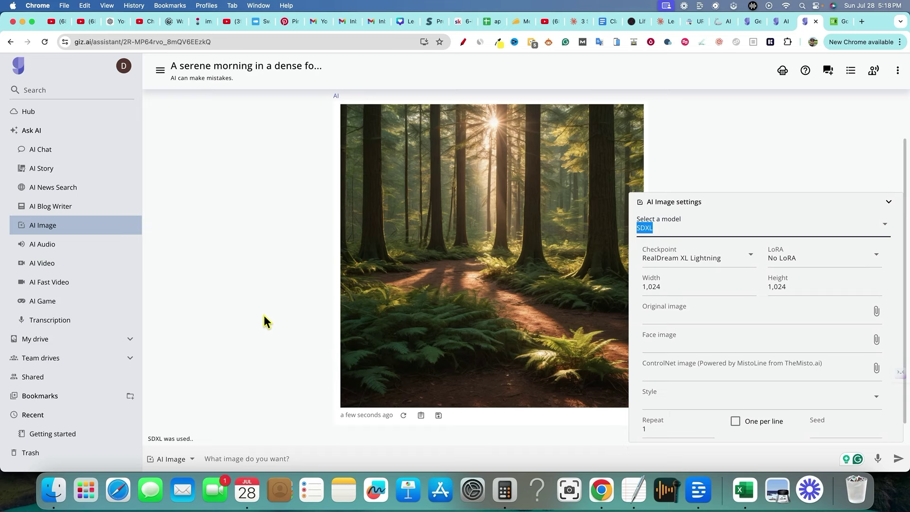
Generate a 30-second Carnival soundscape in AI Audio and check the clip's options menu
left_click(116, 243)
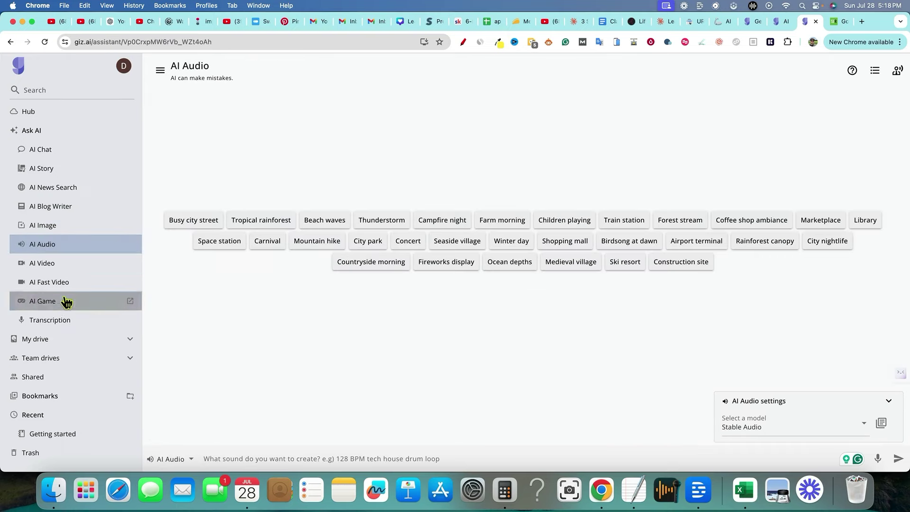
left_click(267, 242)
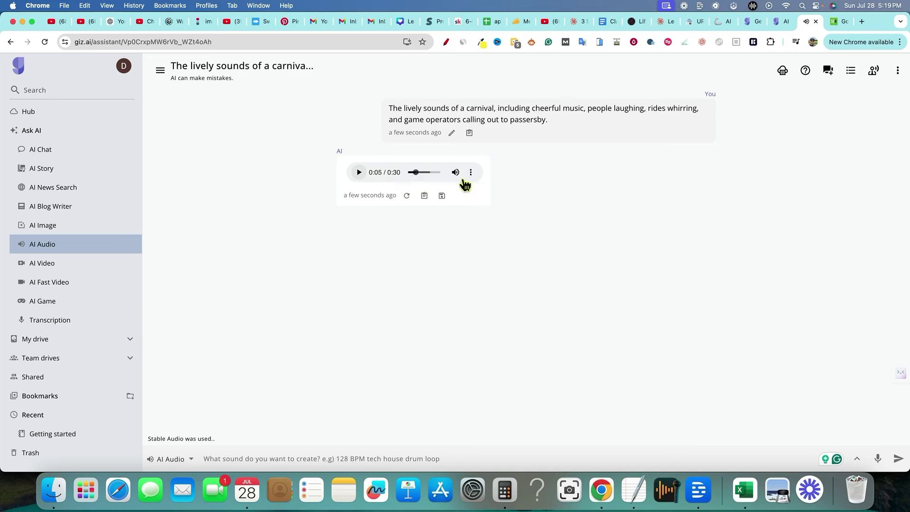
left_click(470, 176)
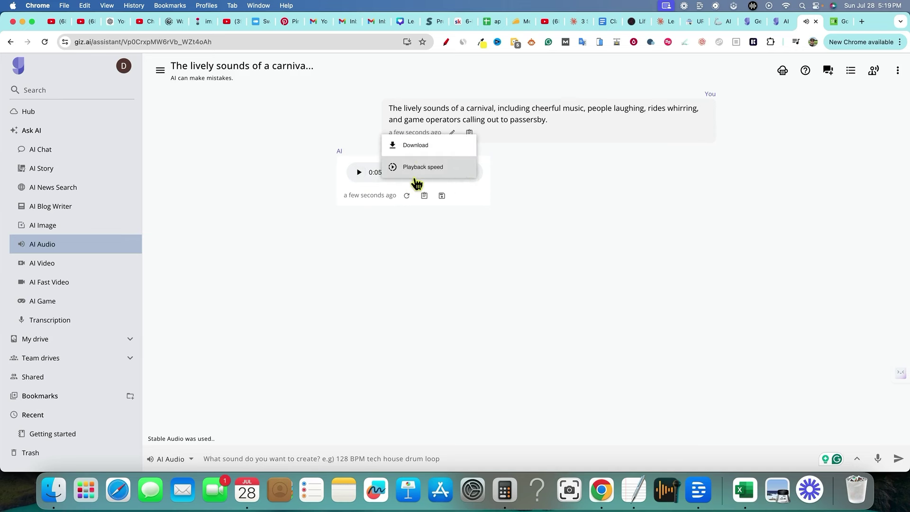
left_click(470, 248)
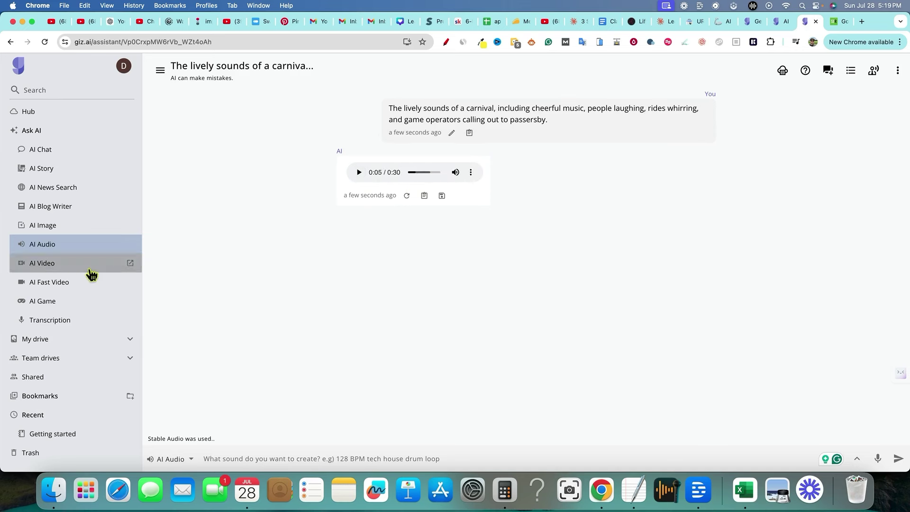
Generate a 2-second 'Underwater coral reef' video with colourful fish in AI Video
left_click(40, 264)
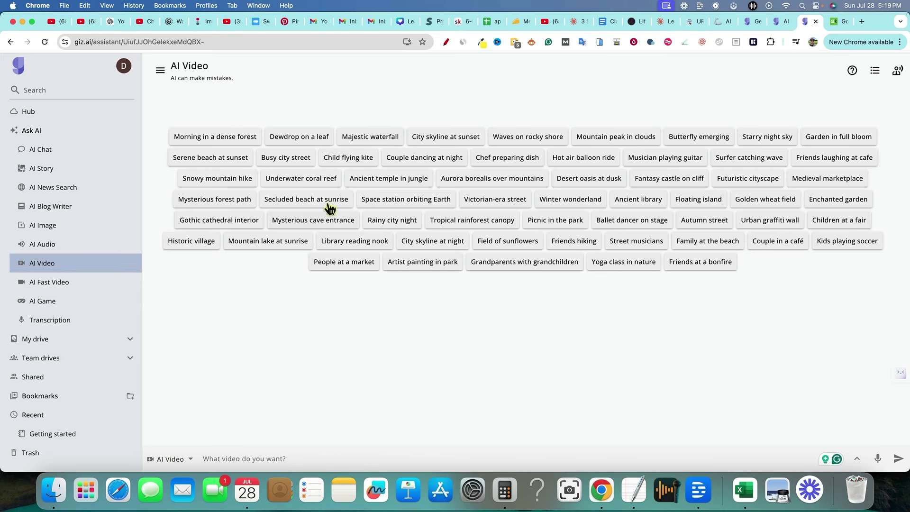
left_click(308, 179)
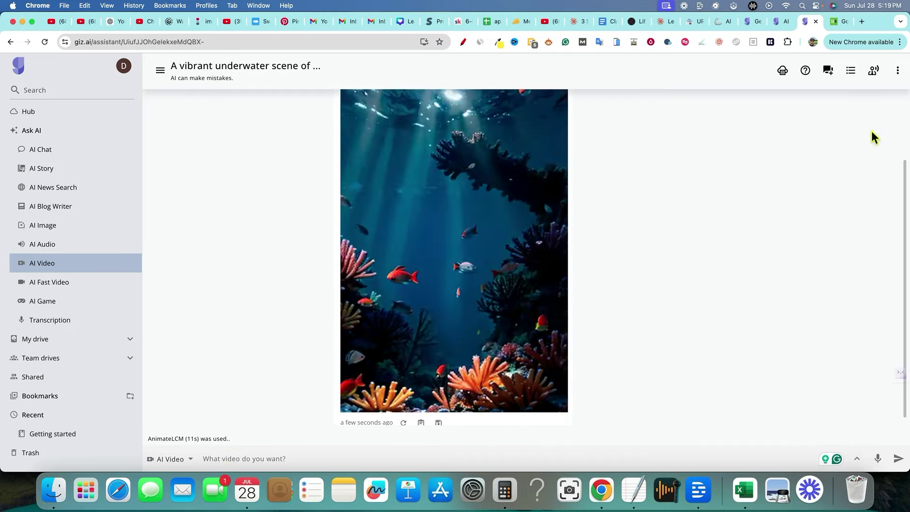
scroll(474, 332, "up", 1)
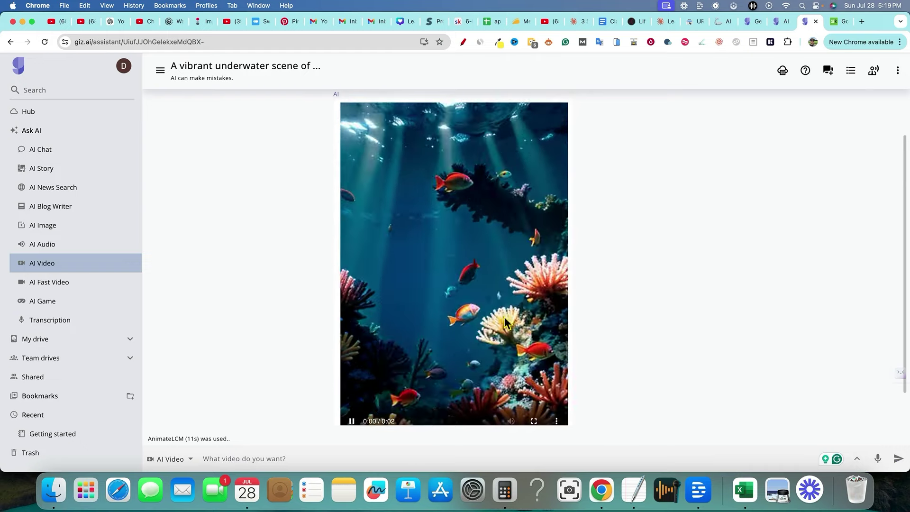
scroll(505, 321, "up", 2)
scroll(505, 321, "down", 3)
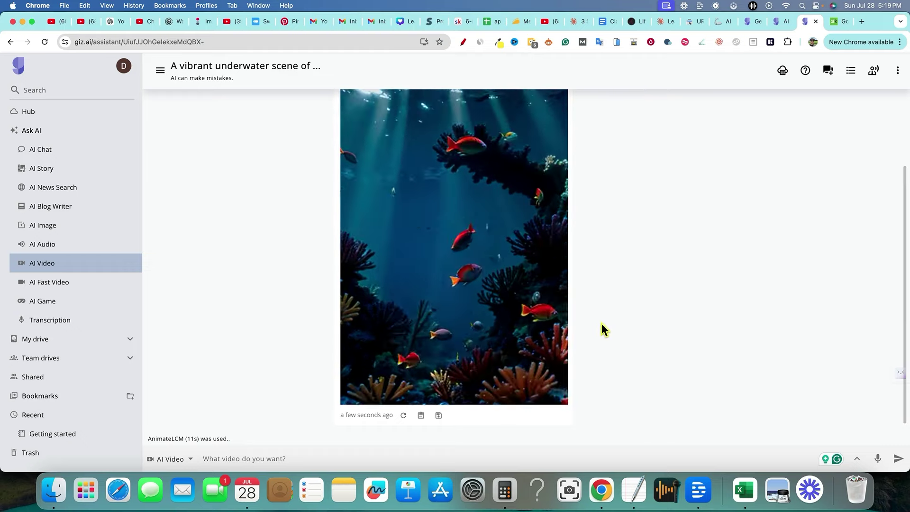
left_click(73, 283)
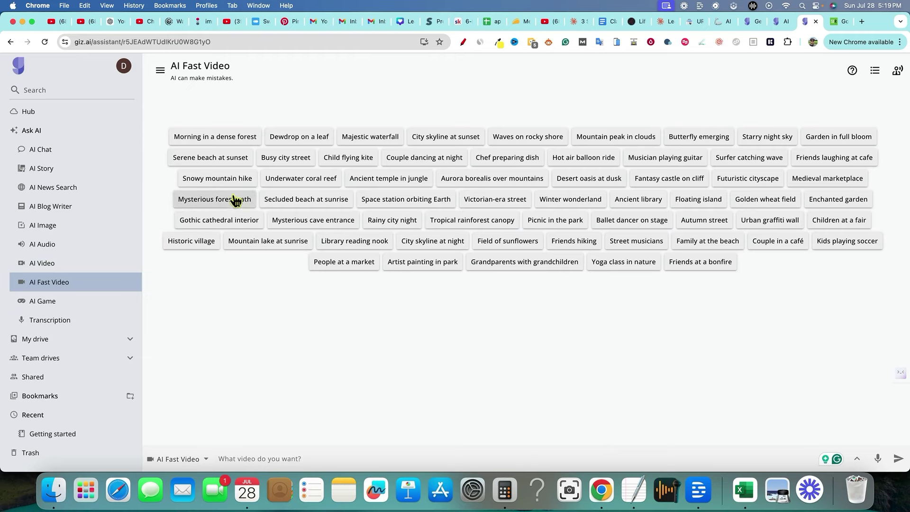
Generate the 'Snowy mountain hike' clip of a trekker on a snowy trail in Fast Video
left_click(229, 179)
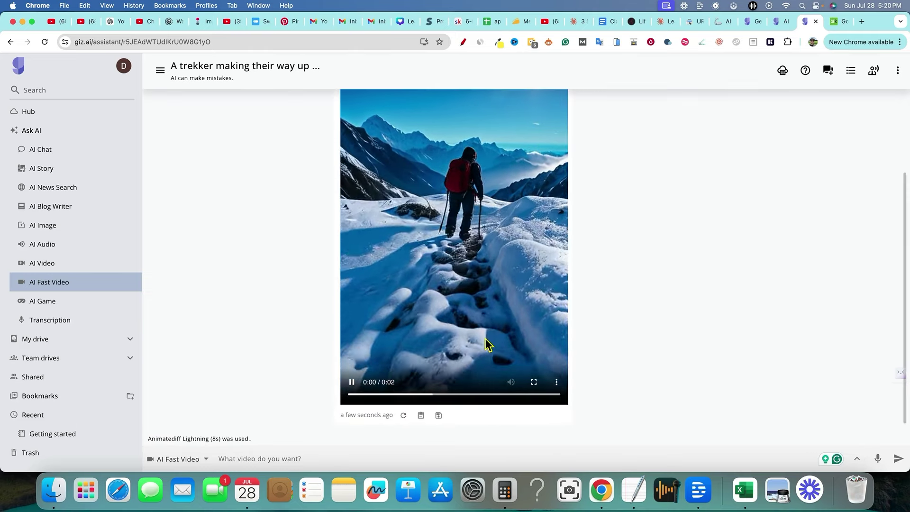
scroll(324, 176, "up", 3)
scroll(327, 182, "up", 1)
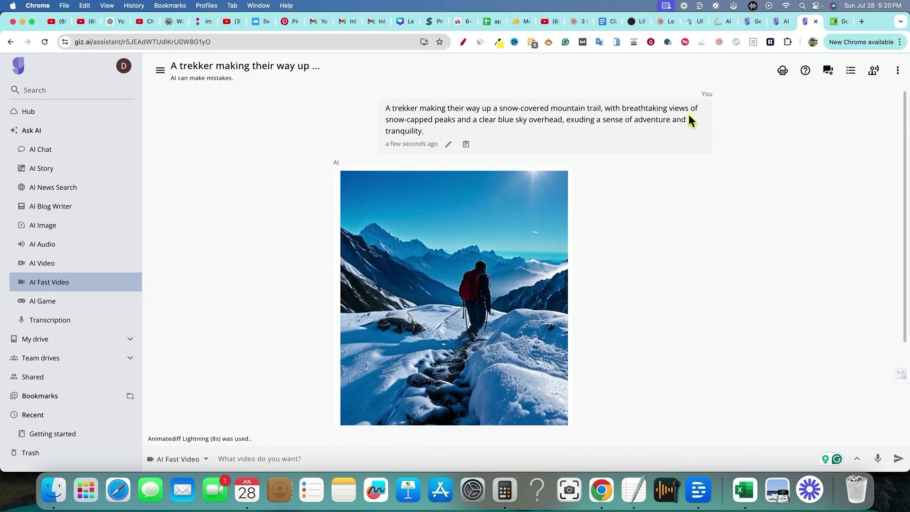
scroll(481, 256, "down", 1)
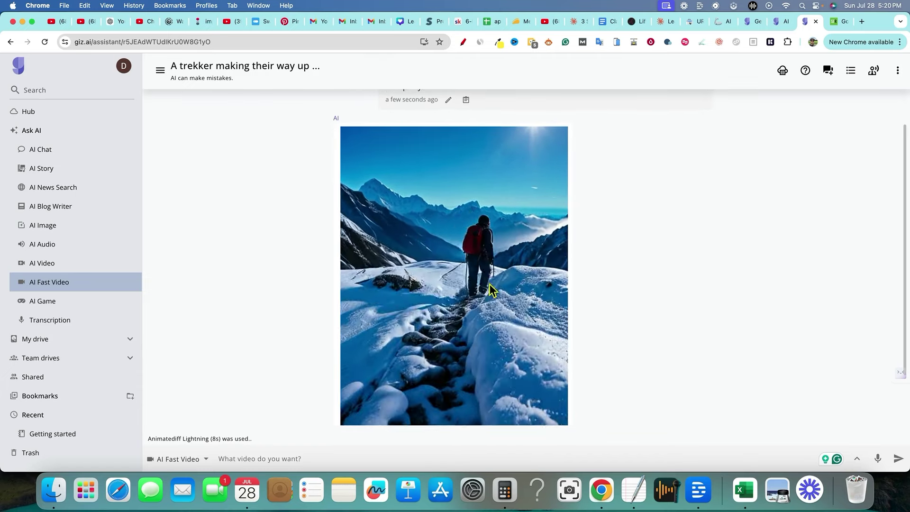
scroll(426, 323, "down", 1)
Try starting a game in AI Game, then switch to the Transcription tool
left_click(54, 307)
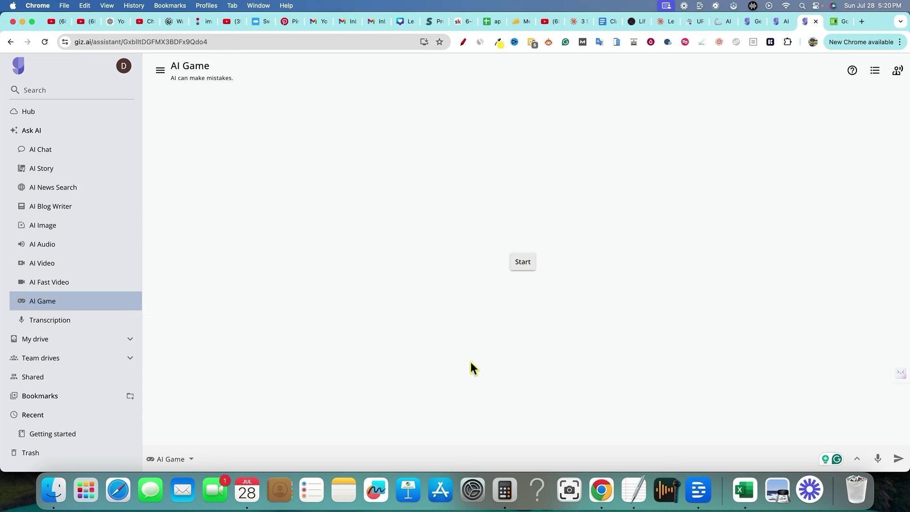
left_click(517, 270)
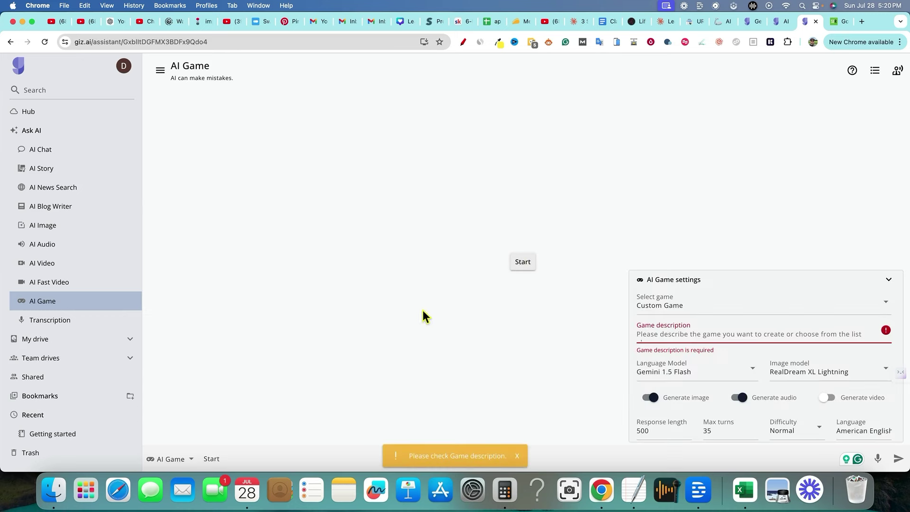
left_click(53, 321)
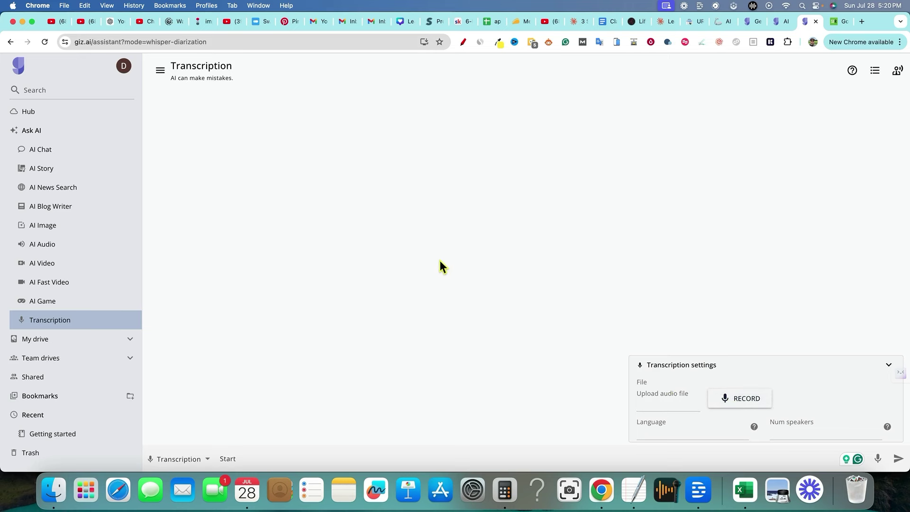
Expand My drive and view its listing with the 21 KB Getting started.giznote file
left_click(130, 339)
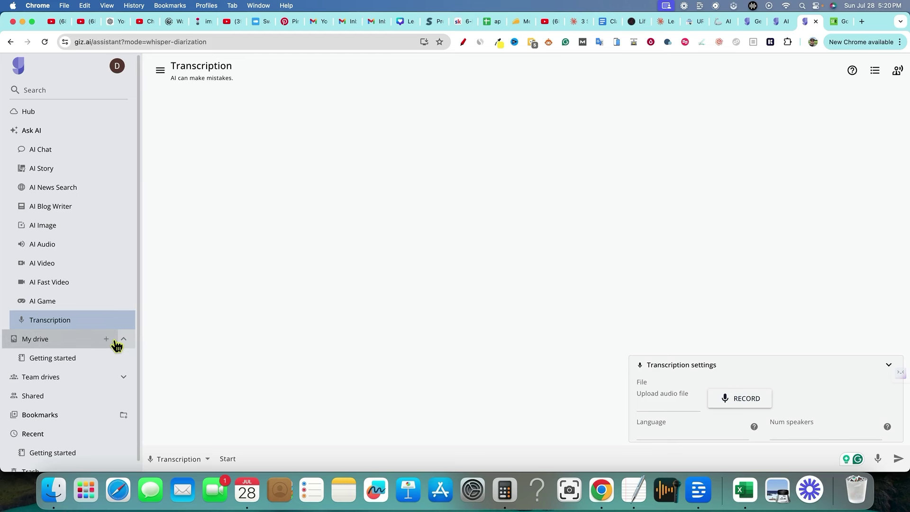
left_click(117, 345)
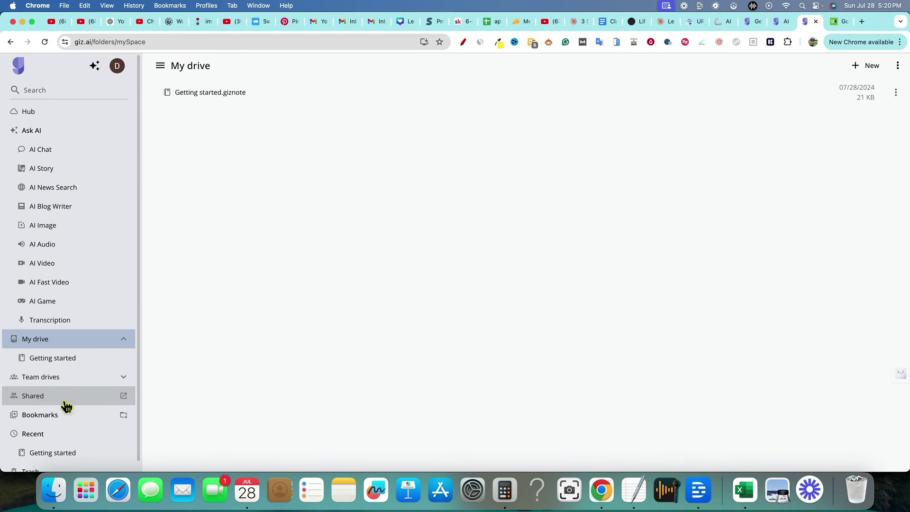
scroll(69, 428, "down", 1)
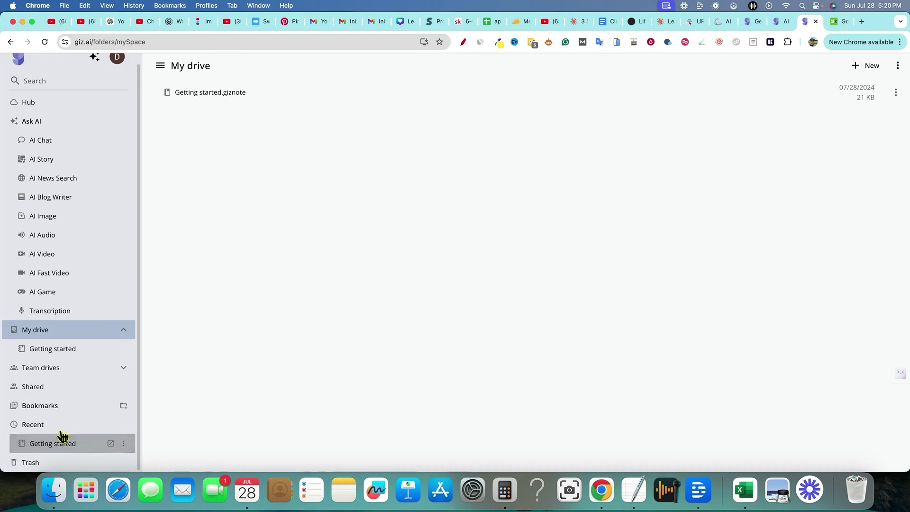
scroll(86, 271, "up", 1)
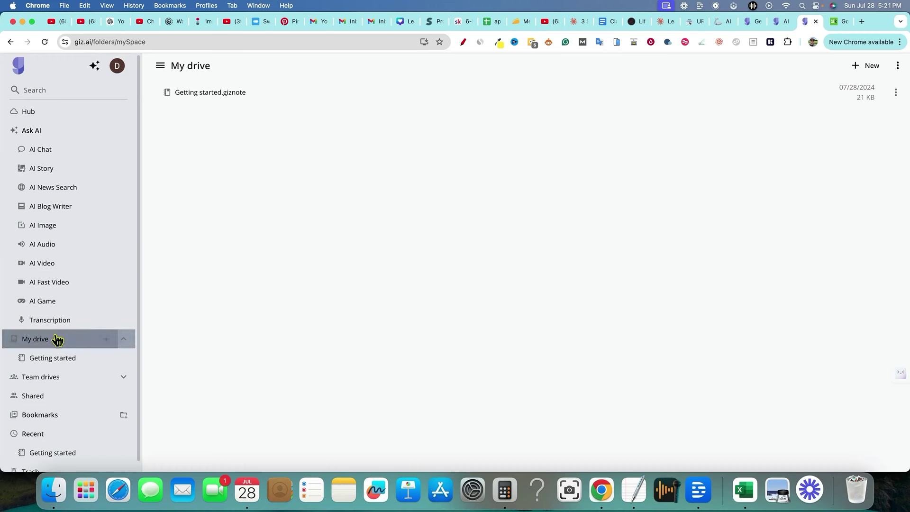